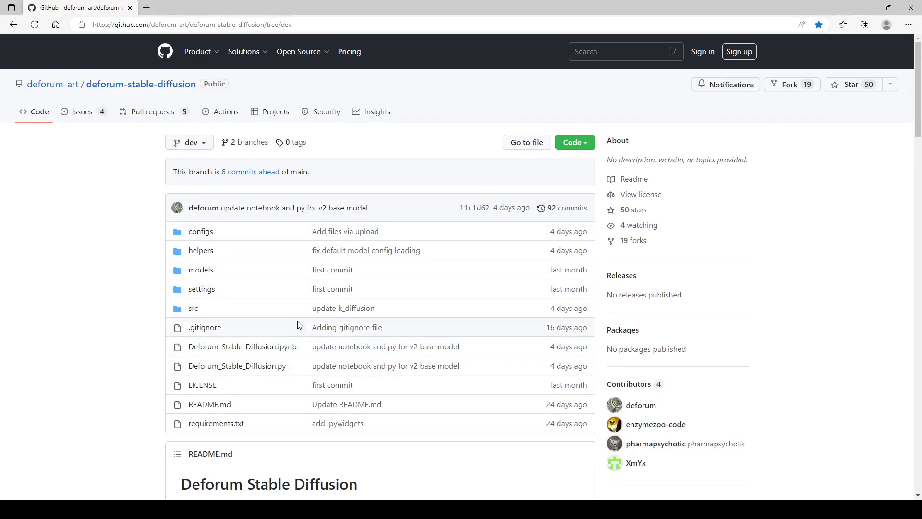
Show the clone and download options for the dev branch of the deforum-stable-diffusion repository
click(586, 147)
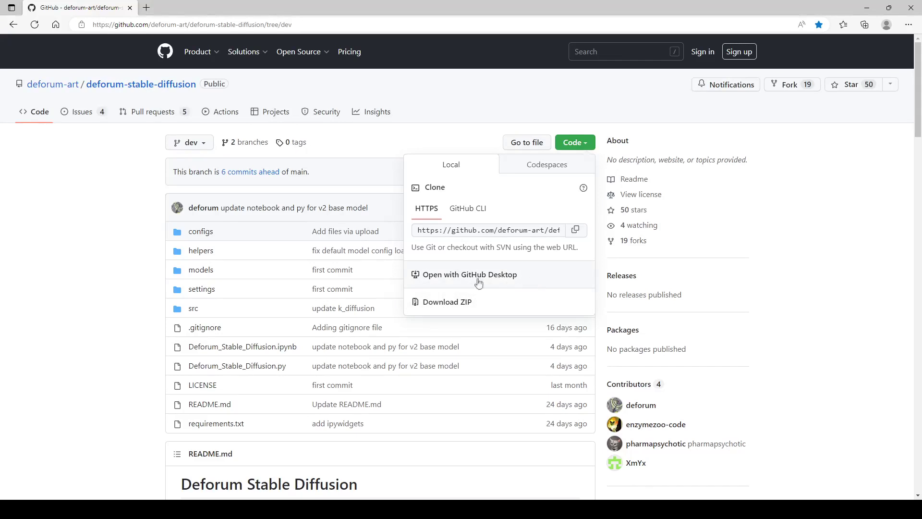
click(90, 202)
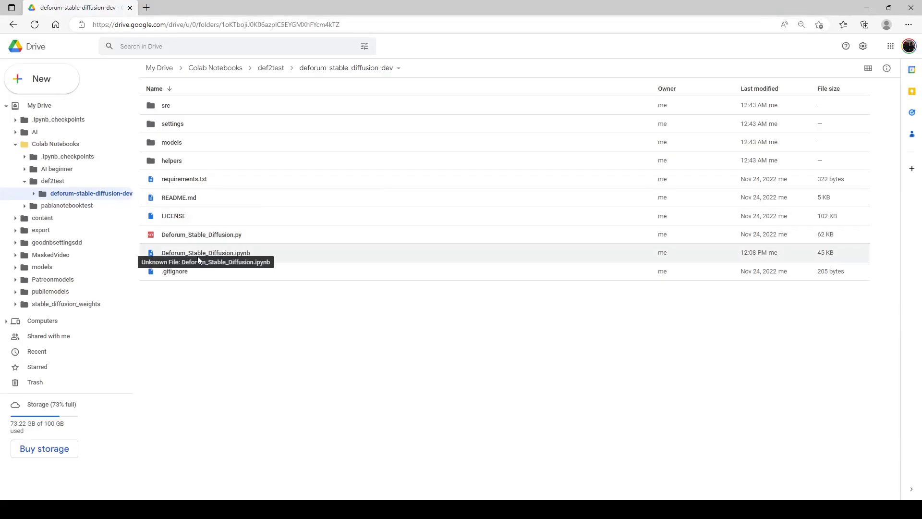
Open Deforum_Stable_Diffusion.ipynb from the deforum-stable-diffusion-dev folder in Colab, run all its cells and dismiss the GPU accelerator notice
double_click(212, 254)
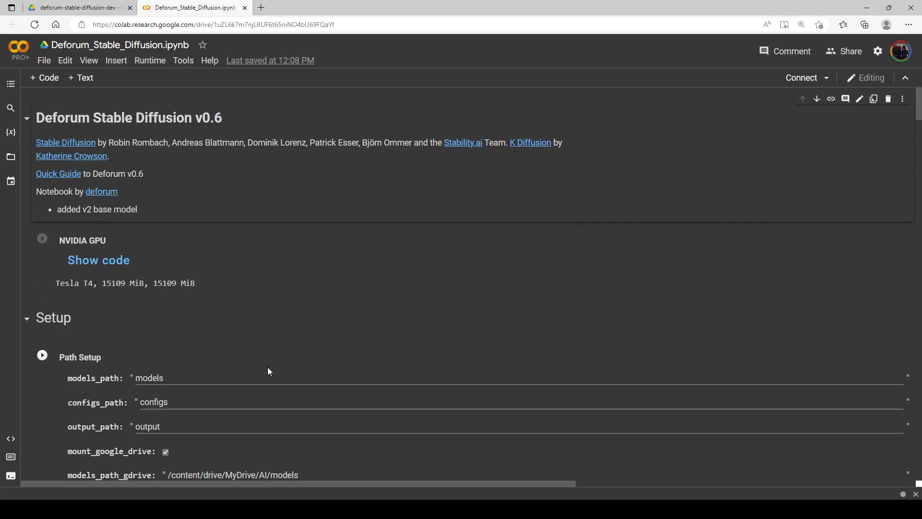
key(ctrl+F9)
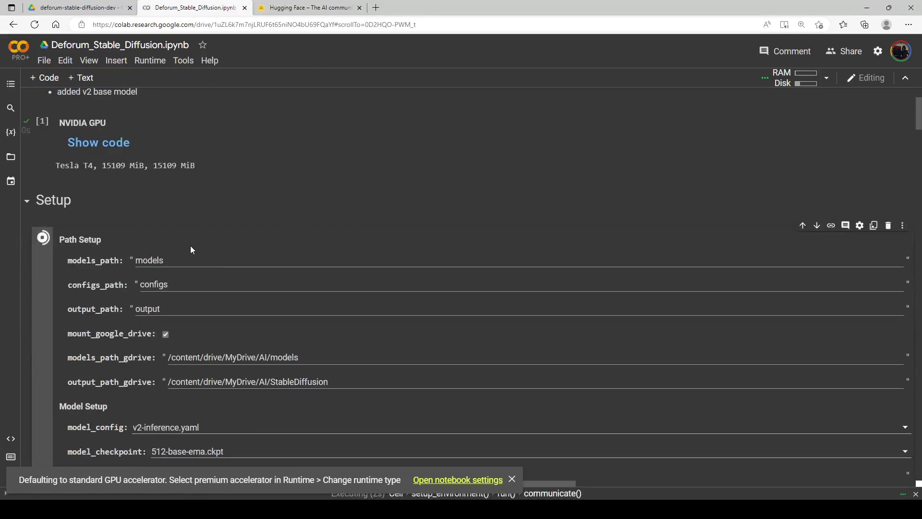
scroll(163, 205, up, 2)
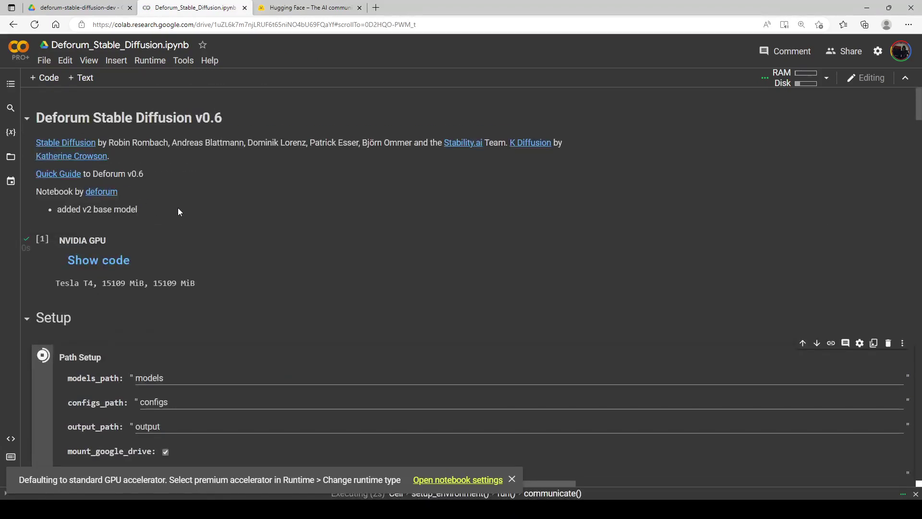
click(511, 479)
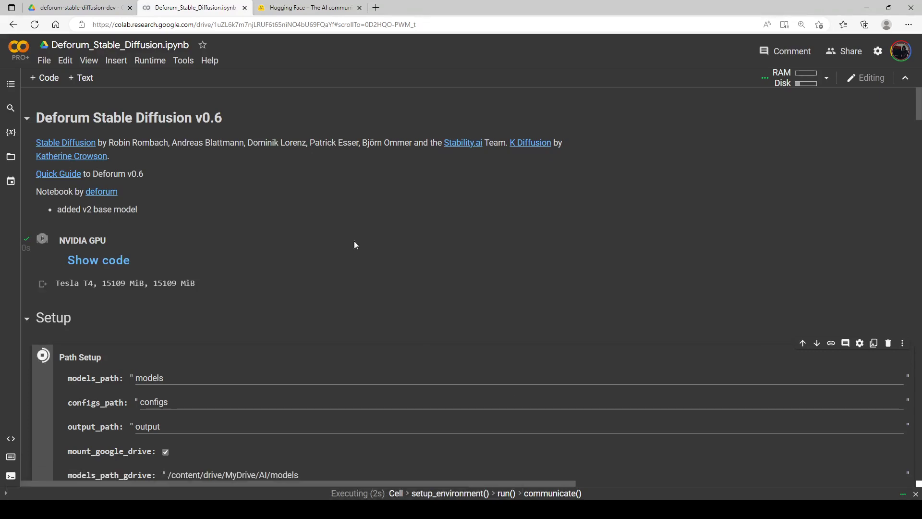
Grant the notebook access to the Google Drive files when the Path Setup cell requests it
scroll(230, 222, down, 6)
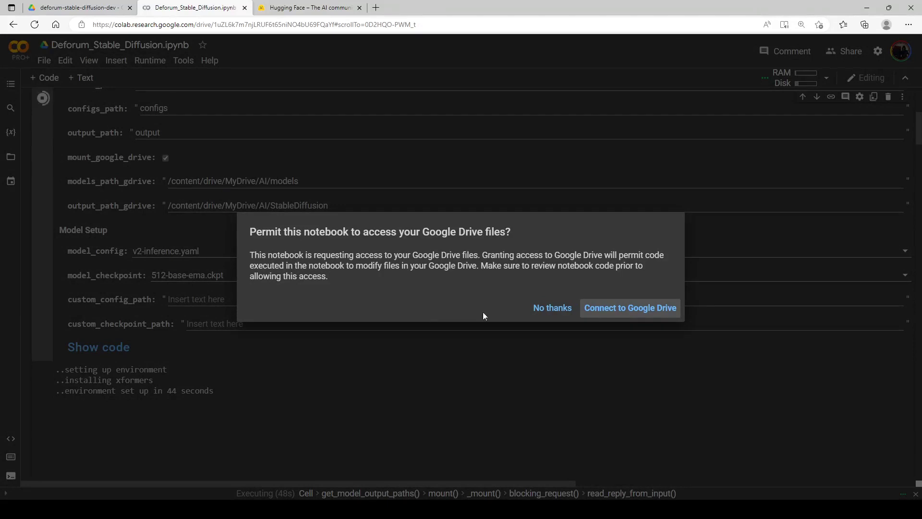
click(610, 306)
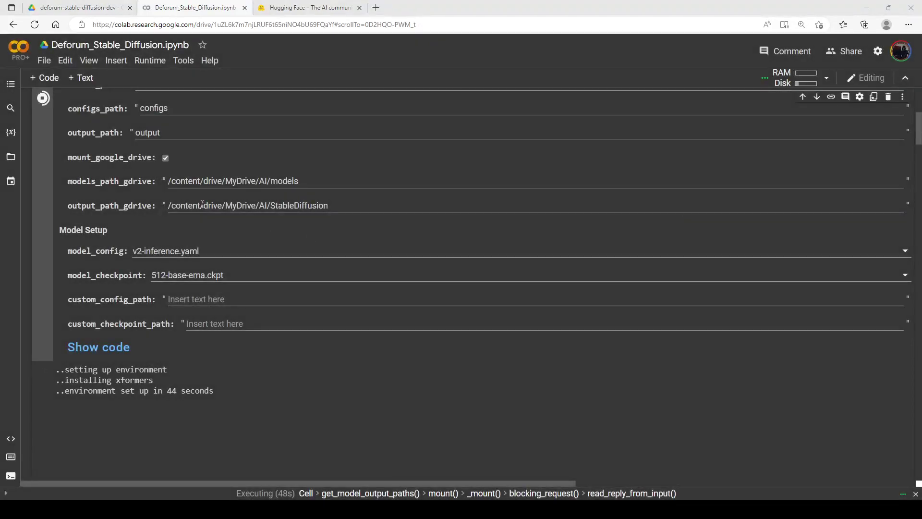
click(380, 345)
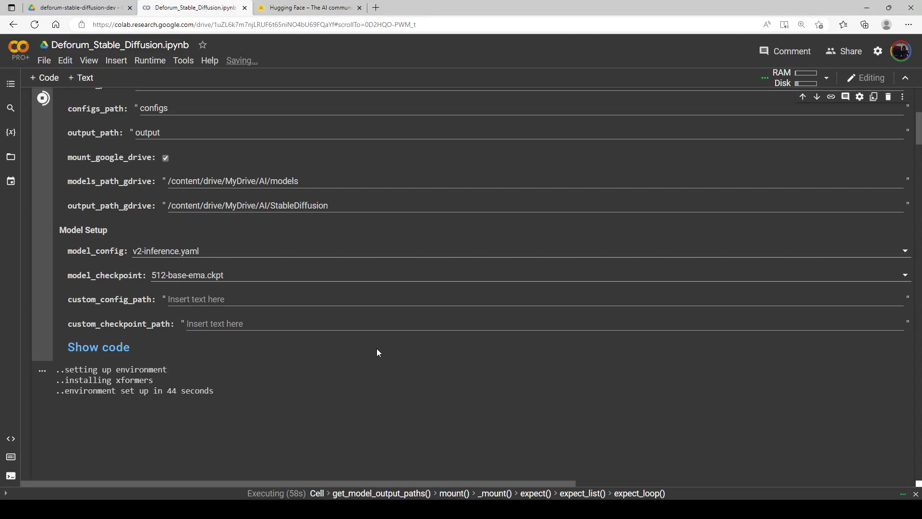
Review the notebook's path and model setup, animation parameters, prompts, and image and sampling settings
scroll(200, 219, up, 4)
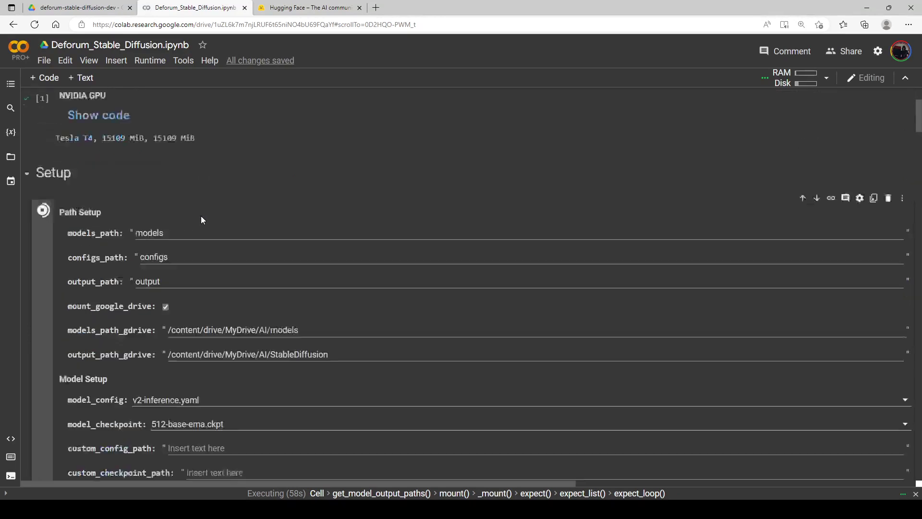
scroll(200, 219, down, 1)
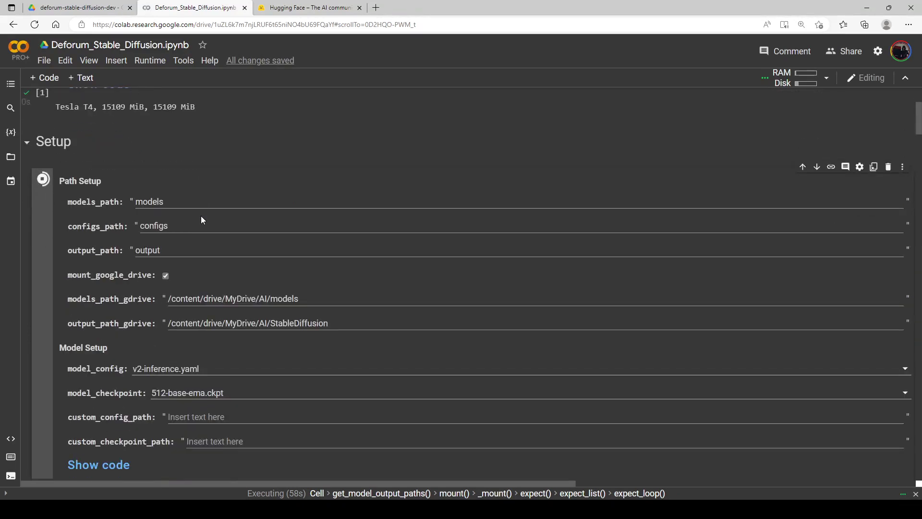
scroll(201, 215, down, 6)
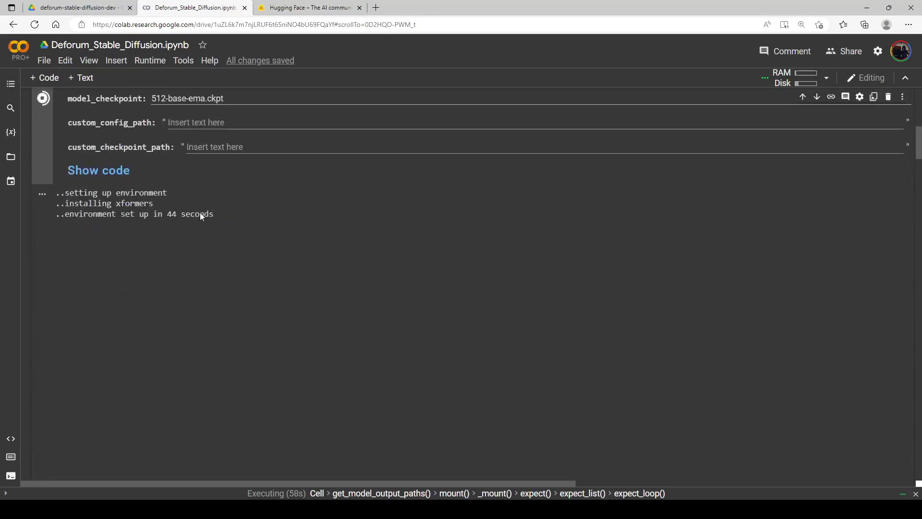
scroll(200, 215, down, 10)
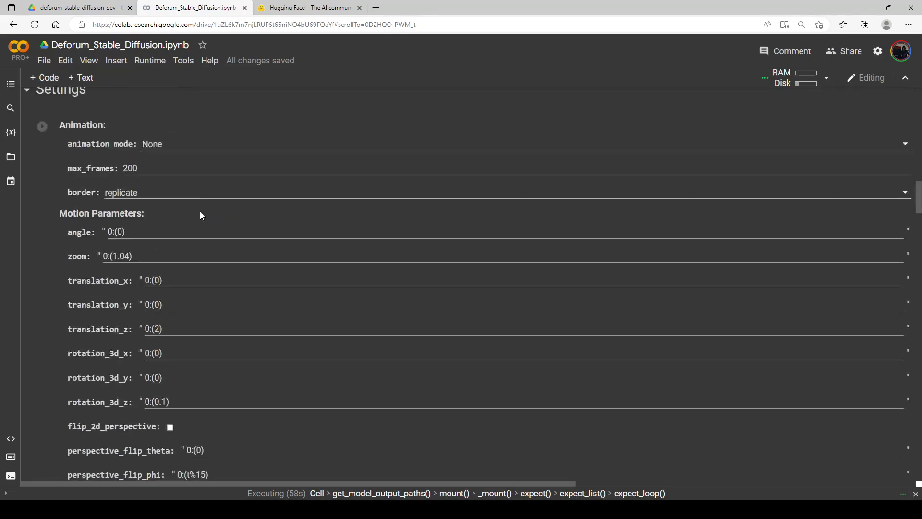
scroll(200, 212, down, 17)
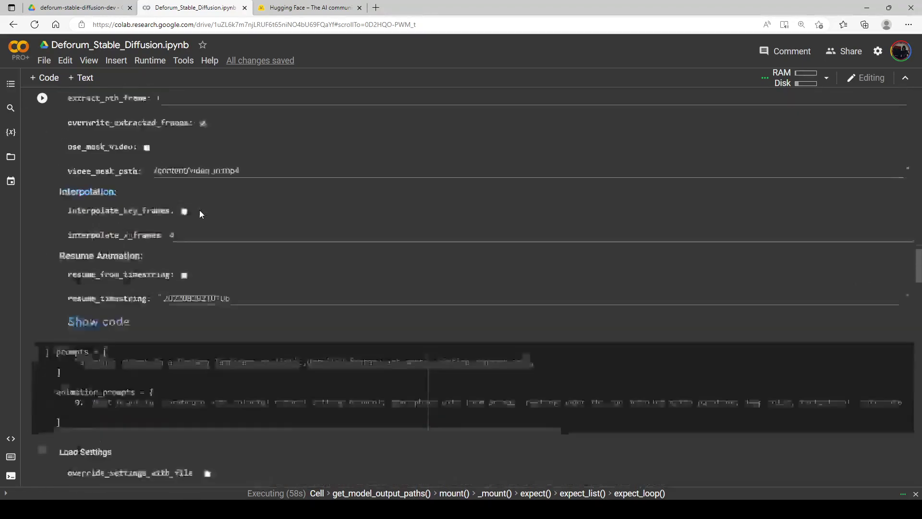
scroll(200, 211, down, 3)
scroll(200, 211, down, 4)
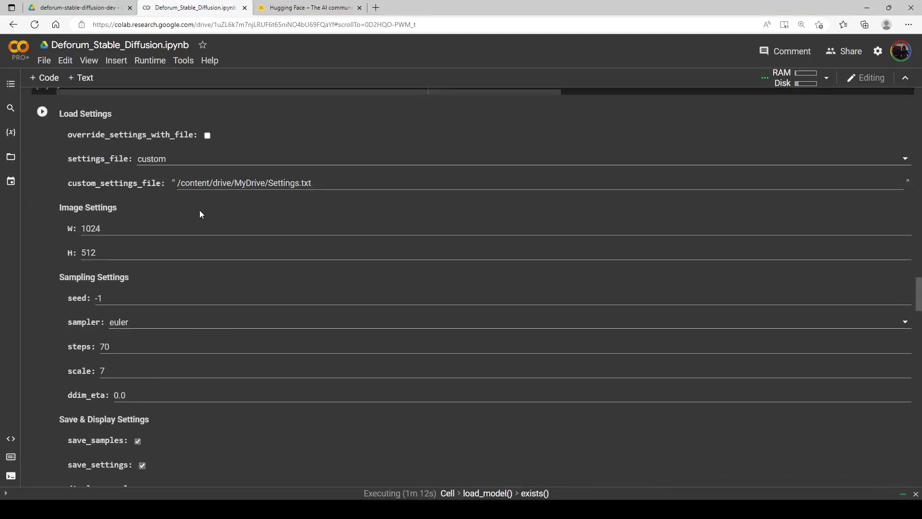
scroll(200, 215, down, 1)
Set the sampler in the Sampling Settings to klms
click(129, 264)
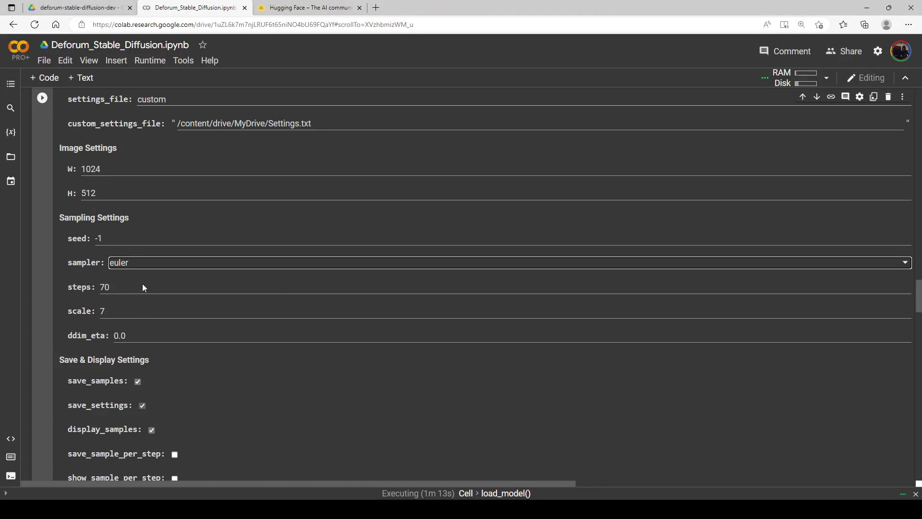
scroll(142, 270, up, 4)
scroll(142, 271, down, 4)
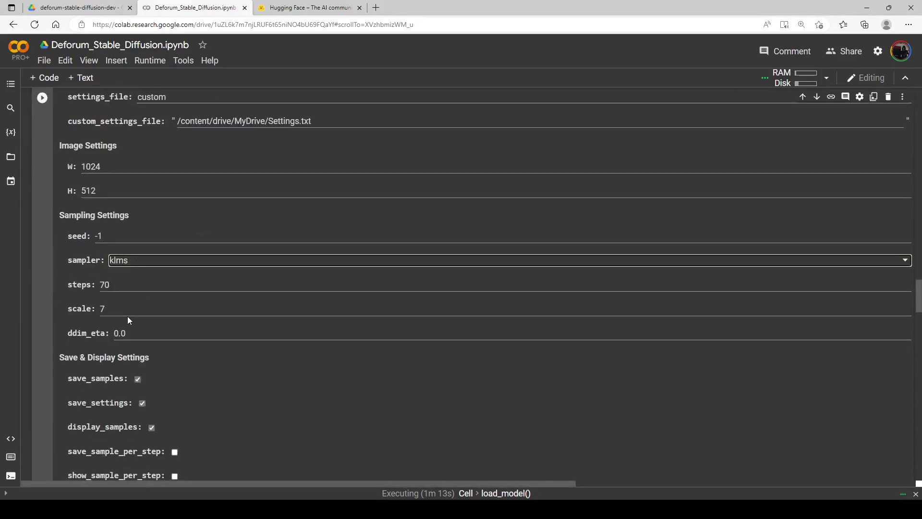
Replace "fantasy" with "sci fi" in the starship battle prompt so that it asks for "sci fi art"
scroll(128, 316, up, 15)
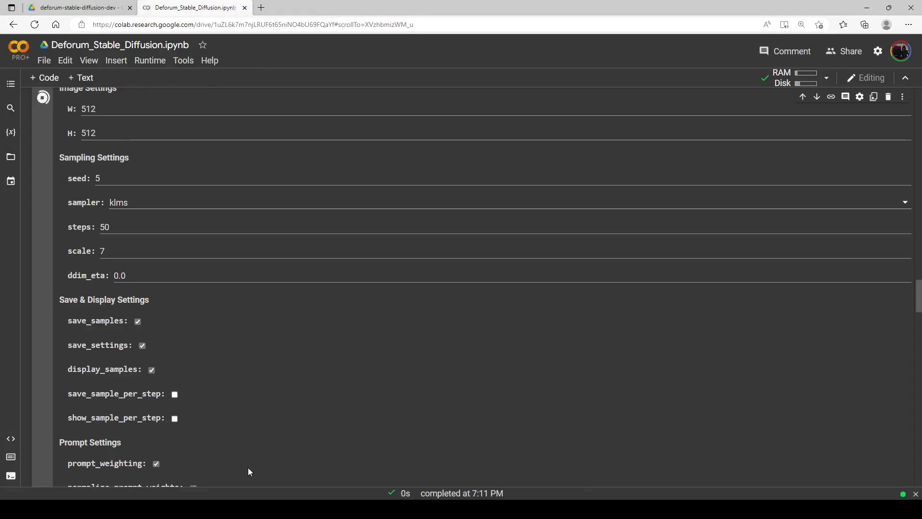
scroll(204, 356, up, 6)
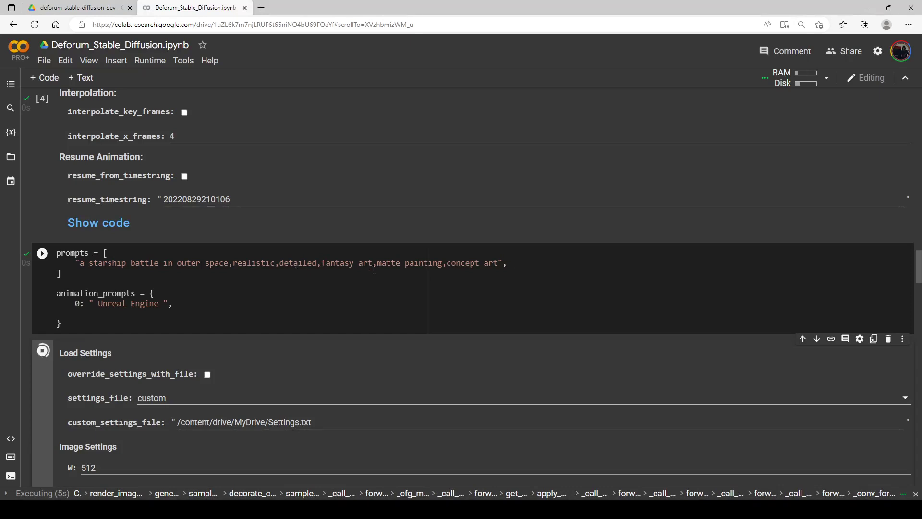
click(354, 265)
key(BackSpace)
key(BackSpace)
key(BackSpace)
key(BackSpace)
key(BackSpace)
key(BackSpace)
key(BackSpace)
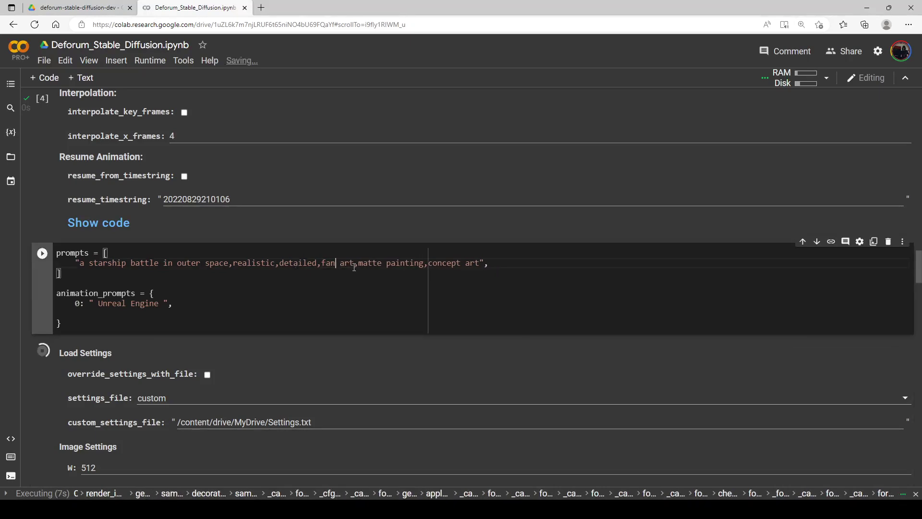
text(sci fi)
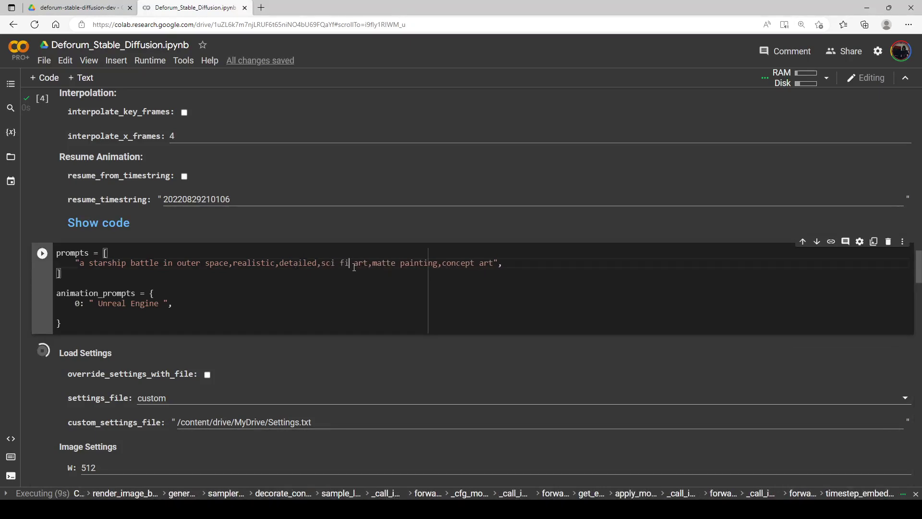
Run the edited prompts cell, generate the image with the new prompt and inspect the result
key(shift+Return)
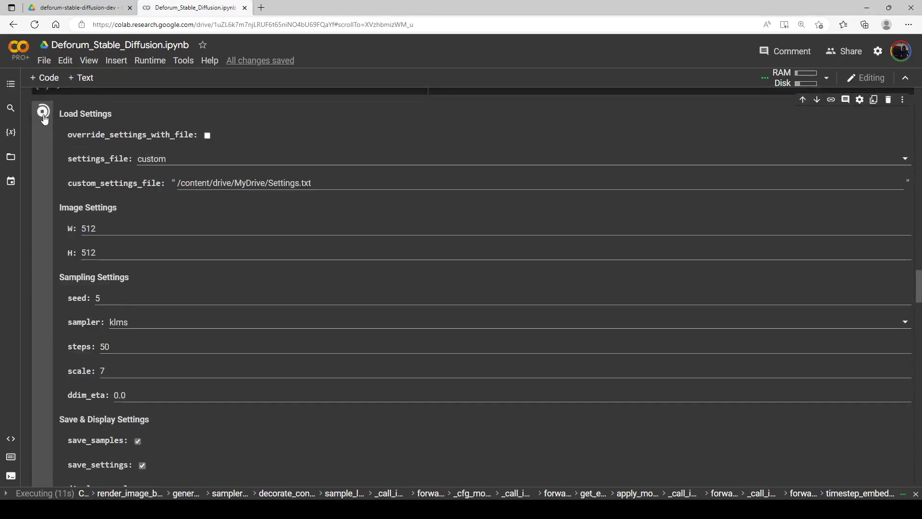
scroll(62, 135, up, 3)
click(44, 196)
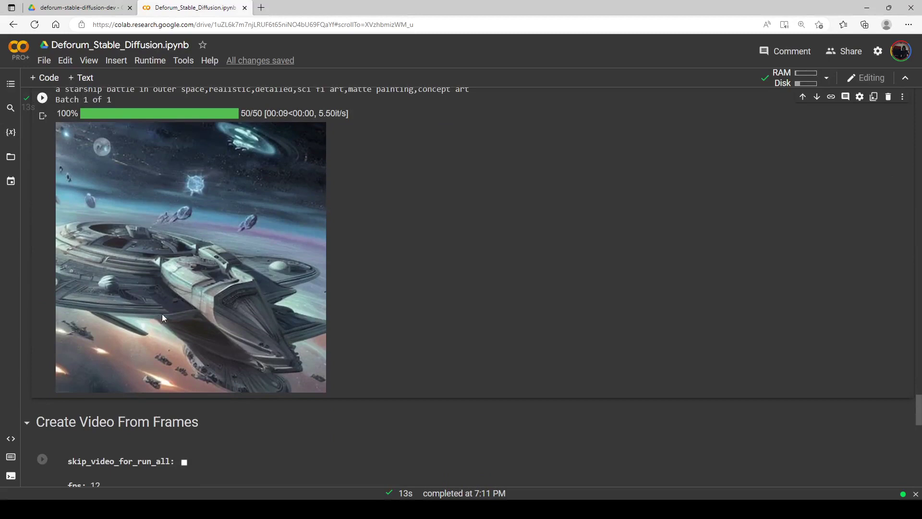
scroll(166, 312, up, 4)
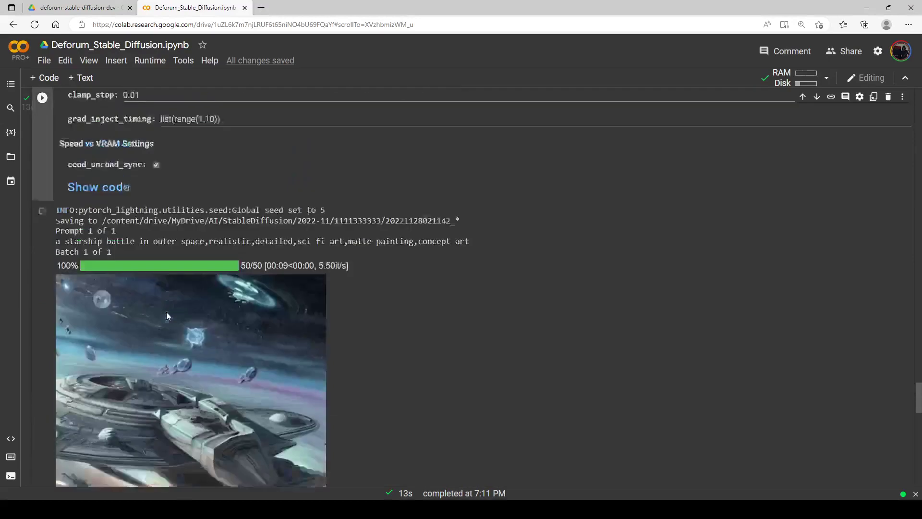
scroll(169, 314, down, 3)
Change the sampler to dpm2 and rerun the image generation cell
scroll(136, 312, up, 10)
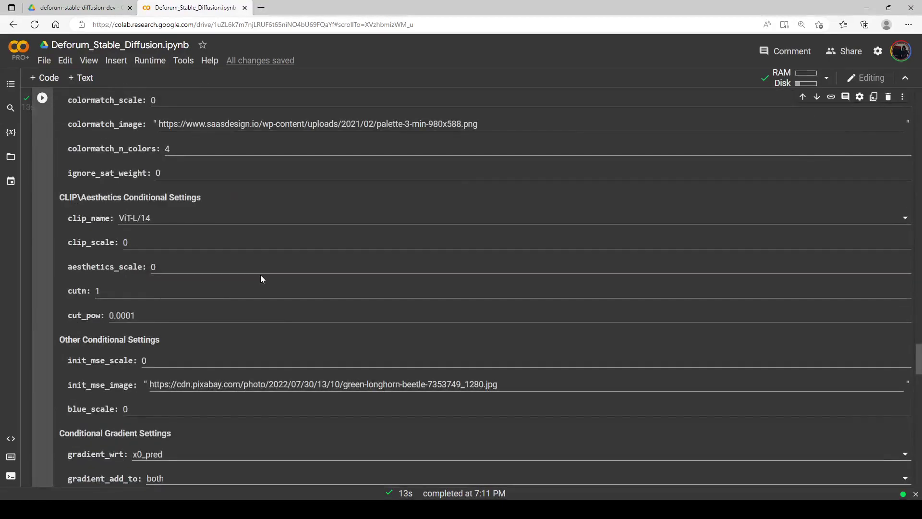
scroll(261, 279, up, 9)
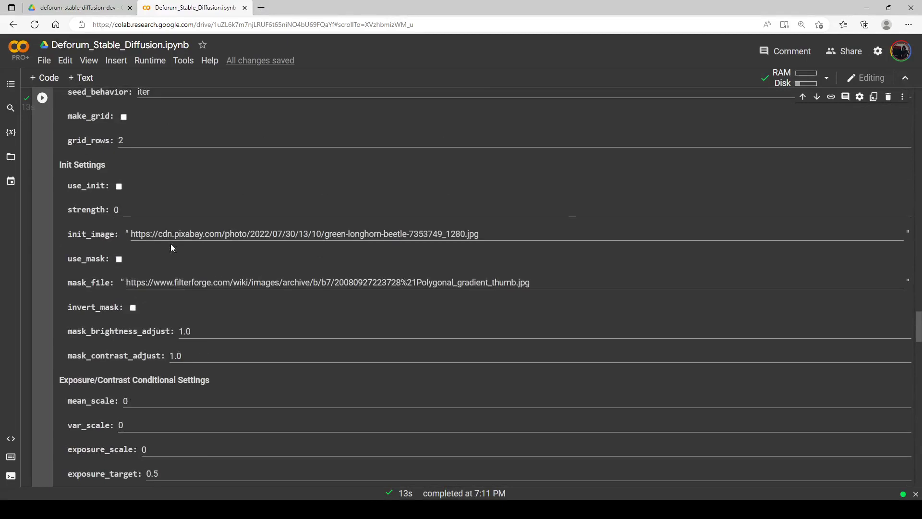
scroll(175, 245, up, 5)
scroll(186, 258, up, 5)
scroll(186, 258, up, 1)
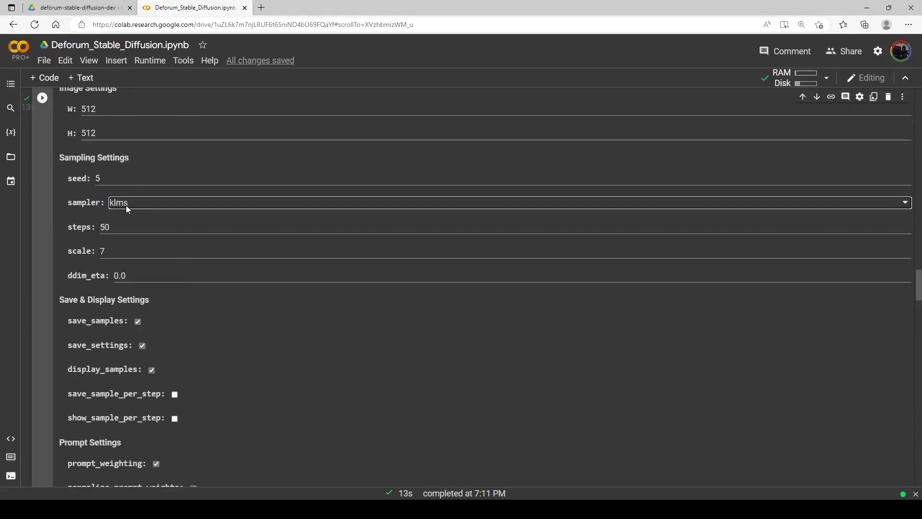
click(126, 226)
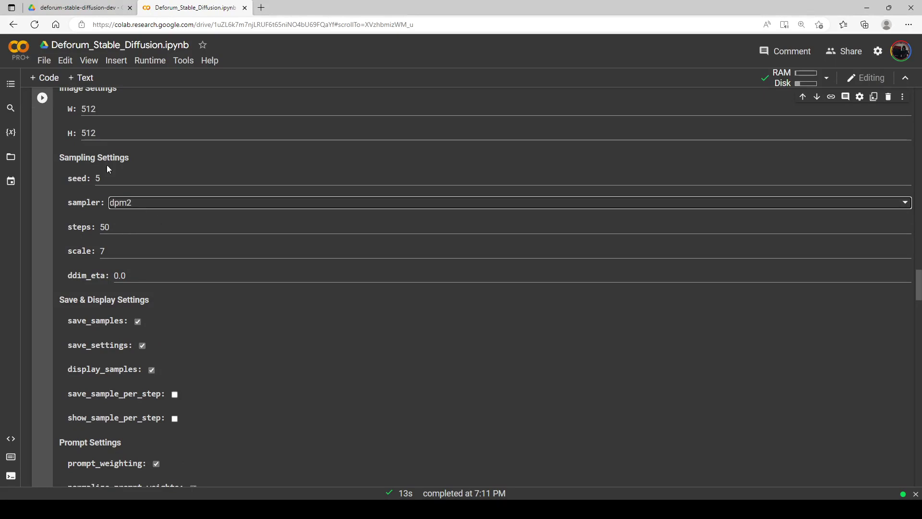
click(43, 101)
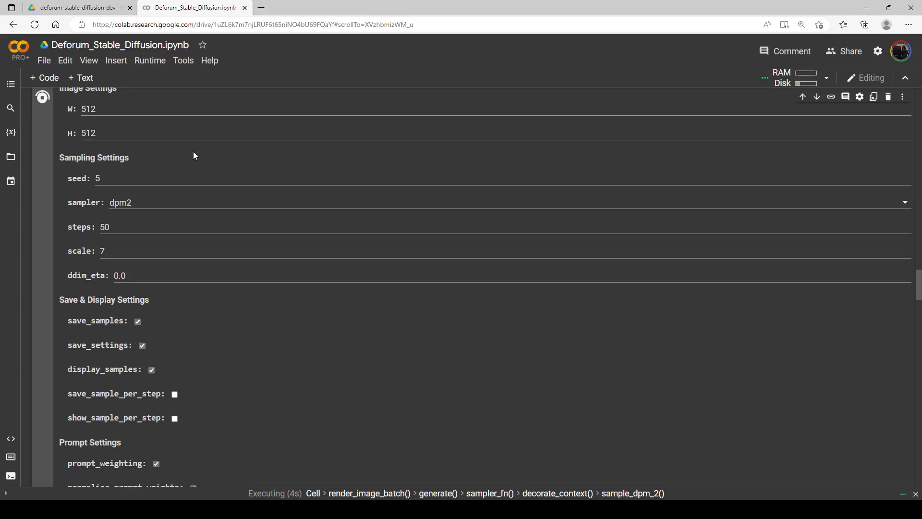
Check the generation progress below the cell's settings and examine the starship image rendered with dpm2
scroll(220, 179, down, 1)
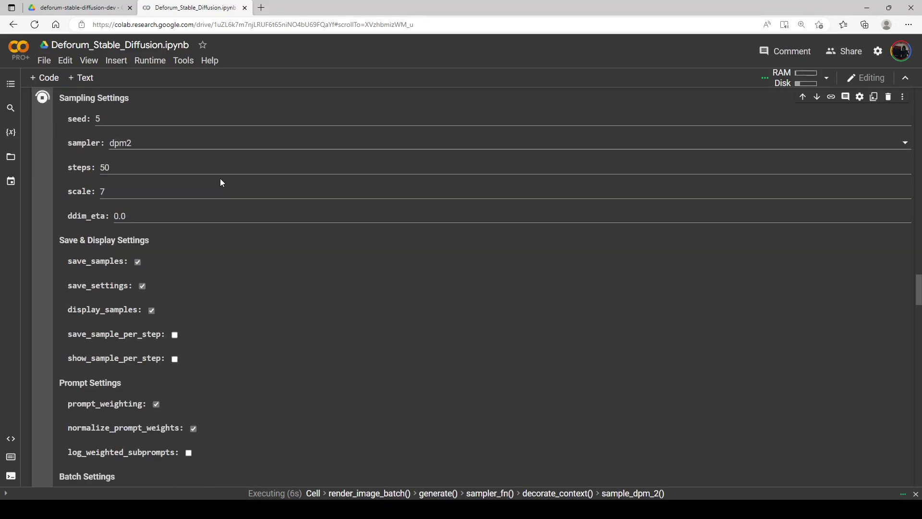
scroll(221, 182, down, 4)
scroll(261, 197, down, 2)
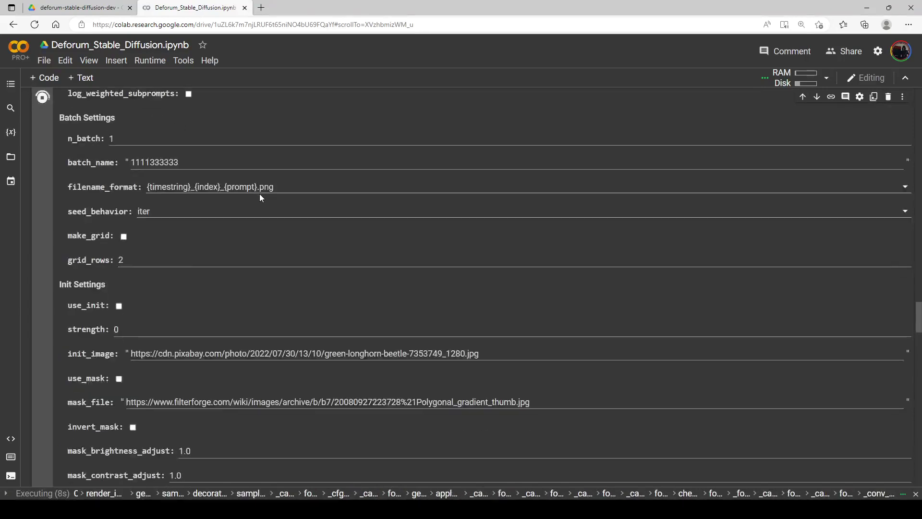
scroll(260, 196, down, 6)
scroll(260, 196, down, 2)
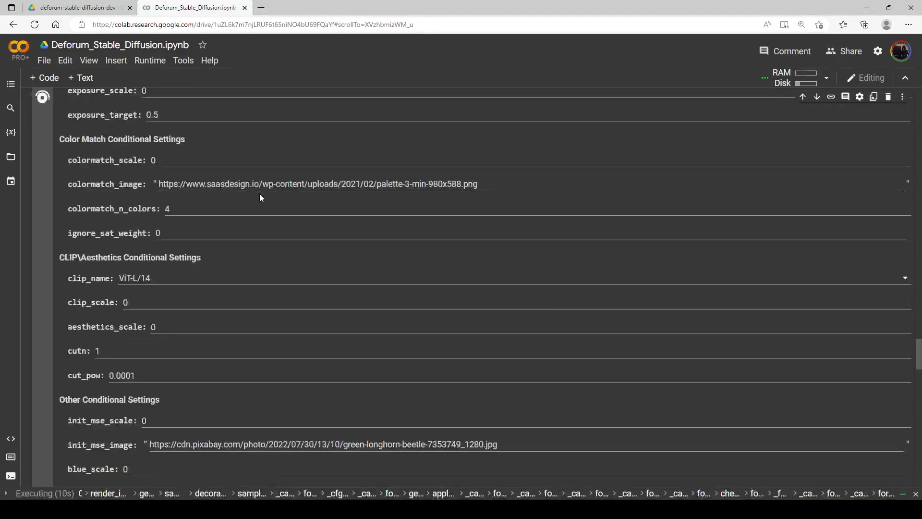
scroll(260, 195, down, 9)
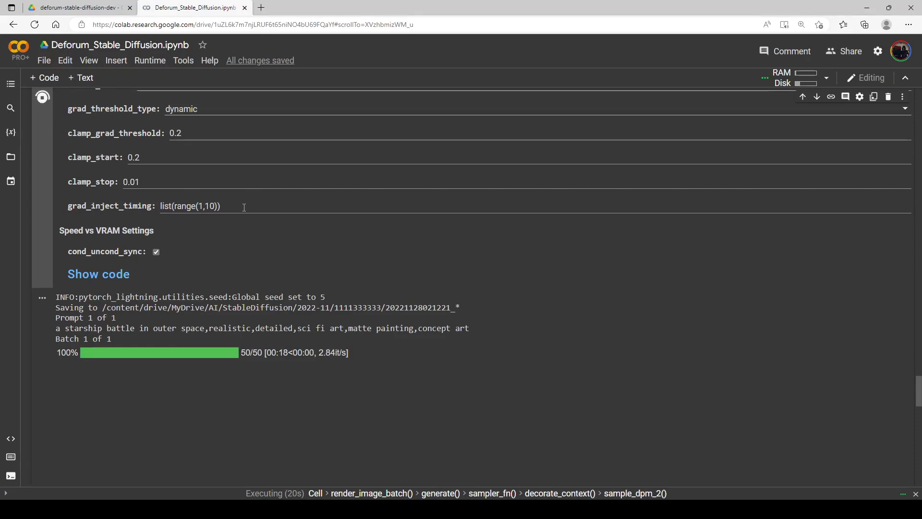
scroll(200, 225, down, 5)
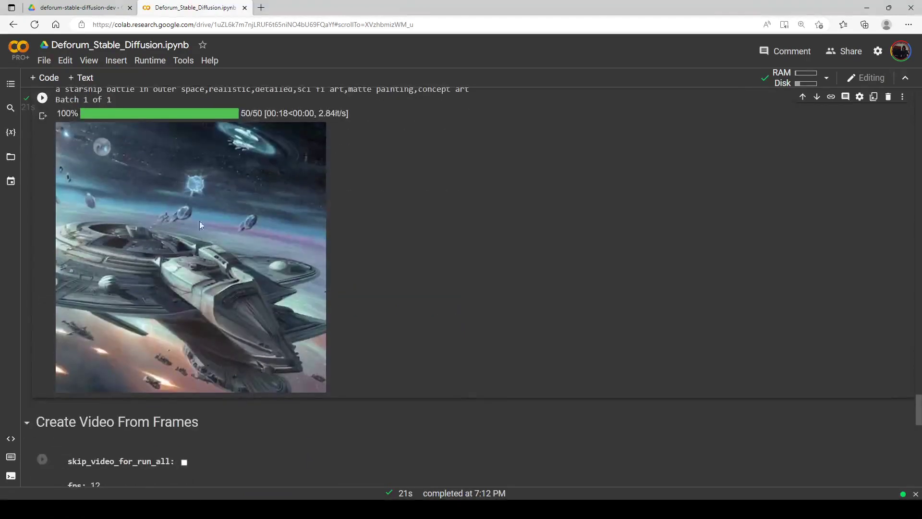
scroll(202, 263, up, 15)
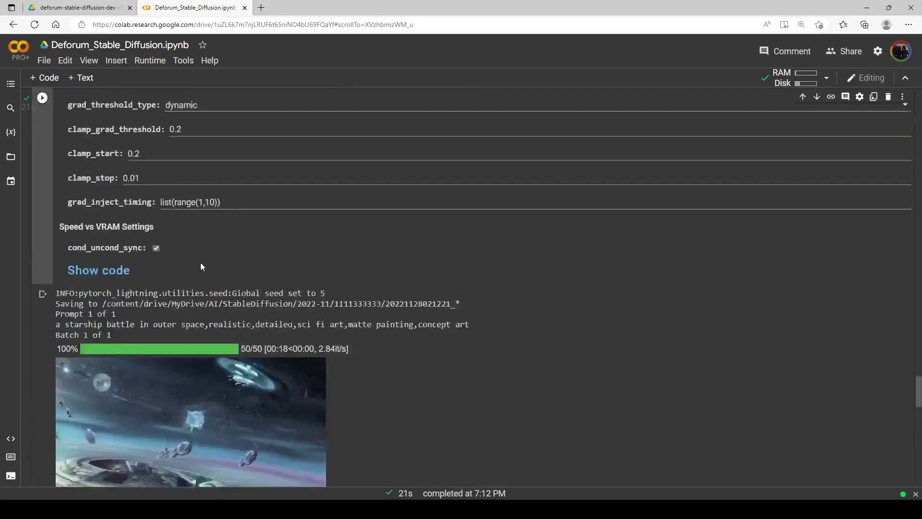
Change the sampler to dpm2_ancestral and rerun the image generation cell
scroll(209, 262, up, 10)
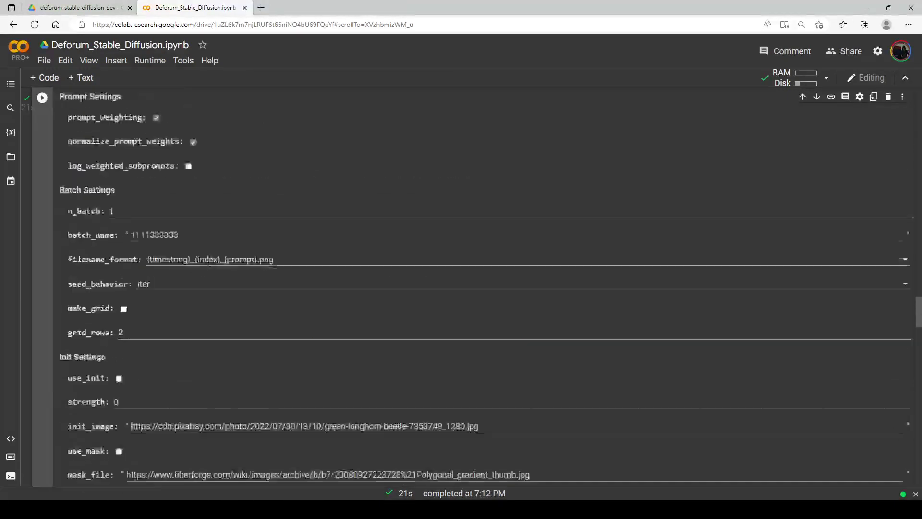
scroll(207, 245, up, 1)
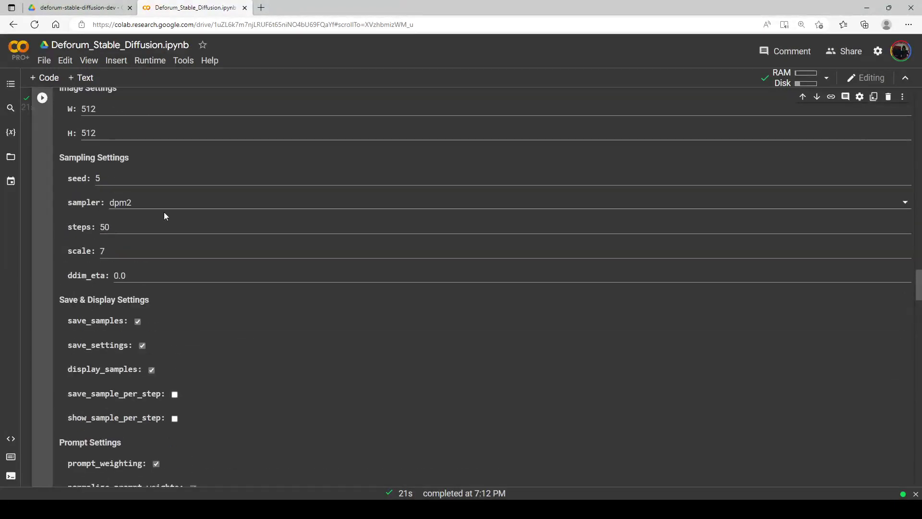
click(144, 239)
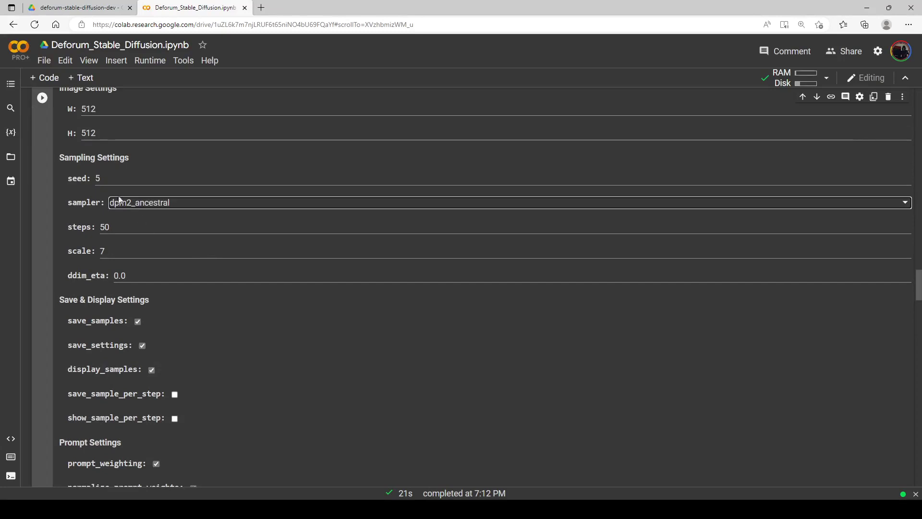
click(42, 101)
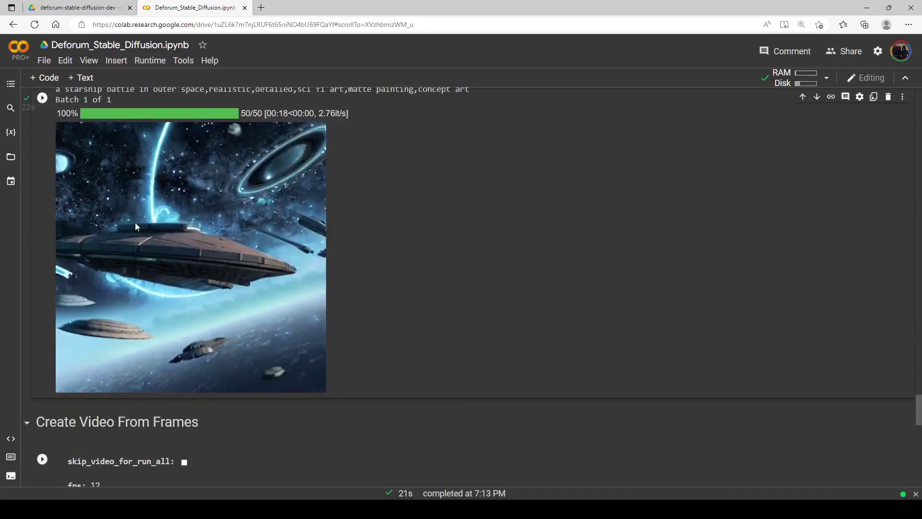
Examine the newly generated starship image together with its prompt and output log
scroll(135, 224, up, 15)
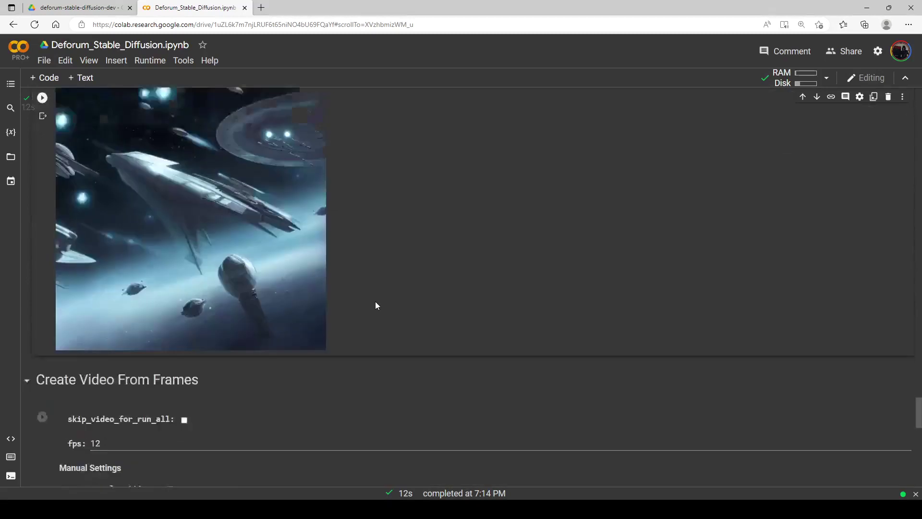
scroll(375, 301, up, 1)
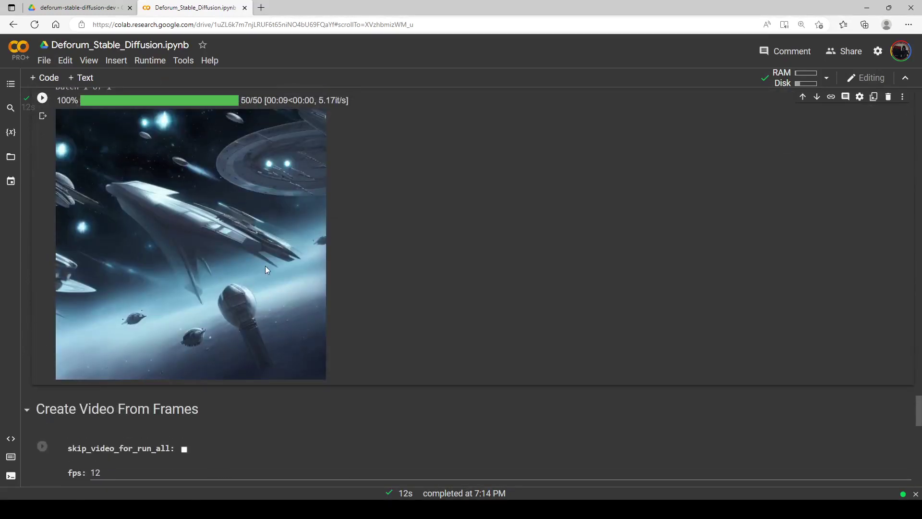
scroll(265, 266, up, 4)
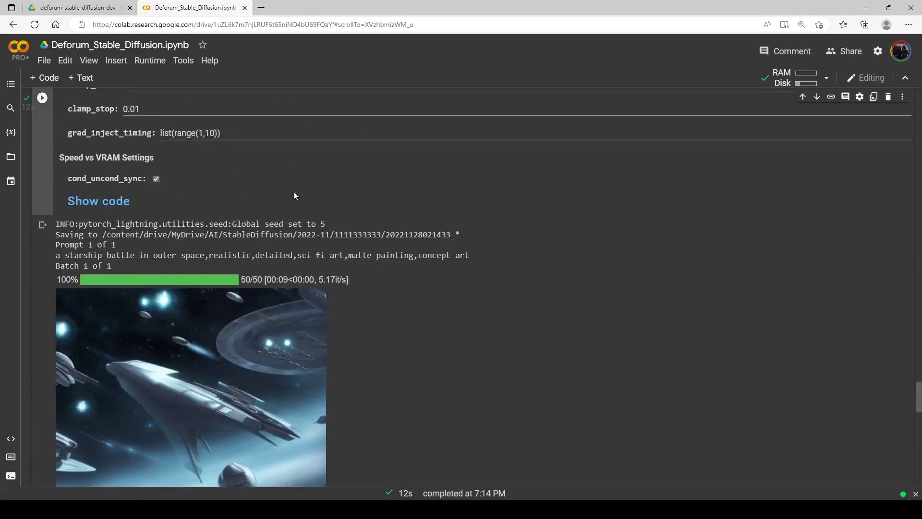
scroll(312, 216, down, 3)
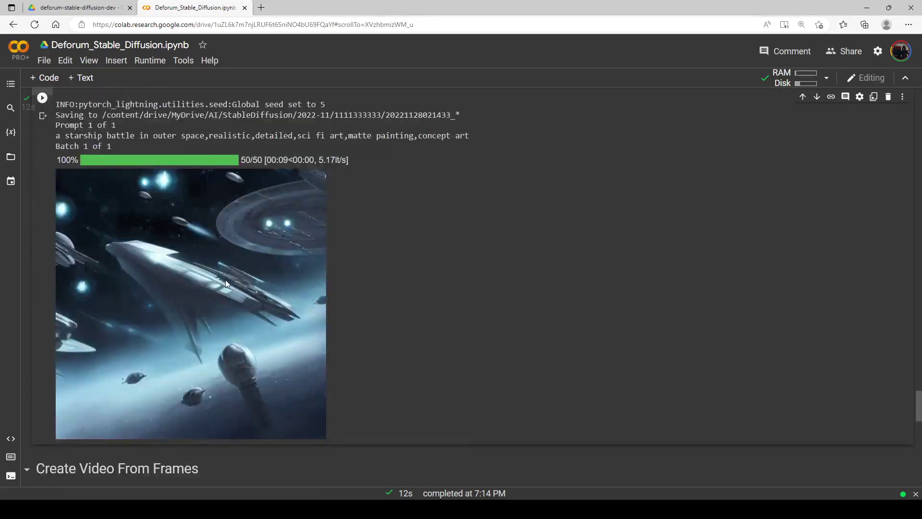
Return to the Animation settings above the prompts and choose an animation mode in place of None
scroll(175, 257, up, 15)
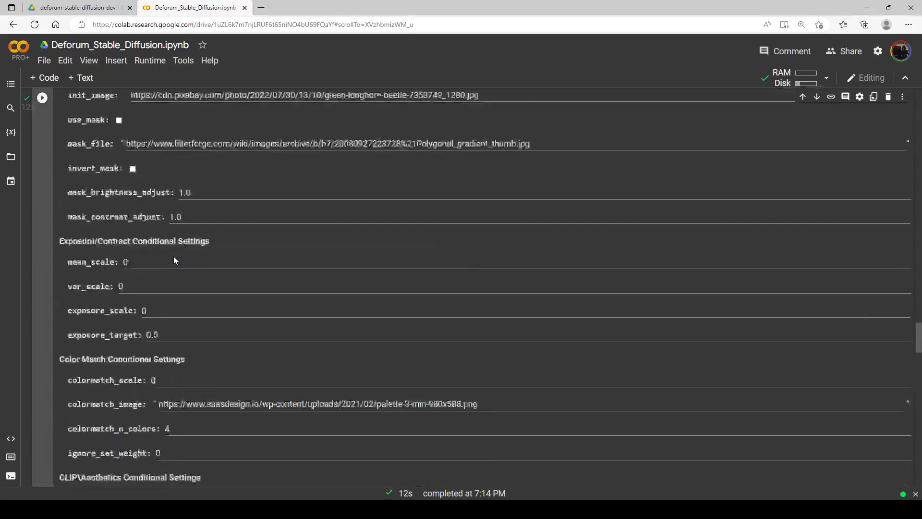
scroll(170, 245, up, 3)
scroll(170, 260, down, 10)
scroll(172, 284, up, 11)
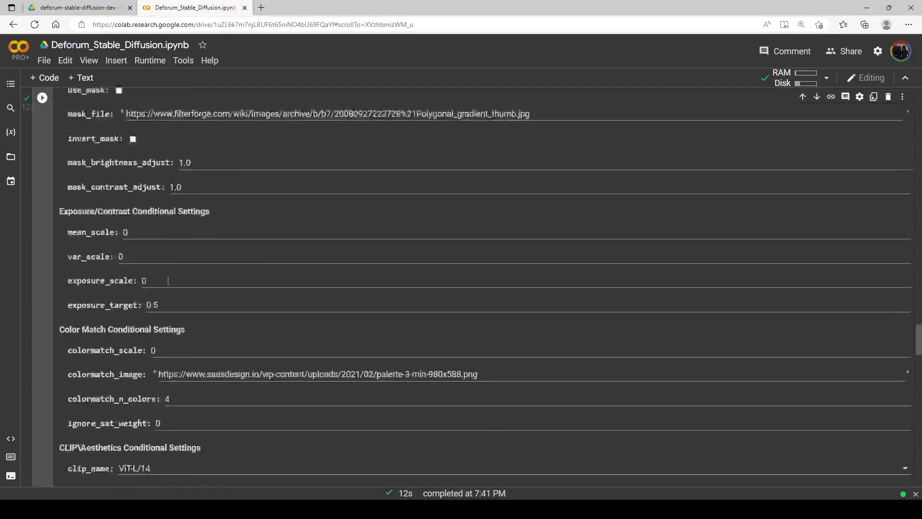
scroll(172, 285, up, 11)
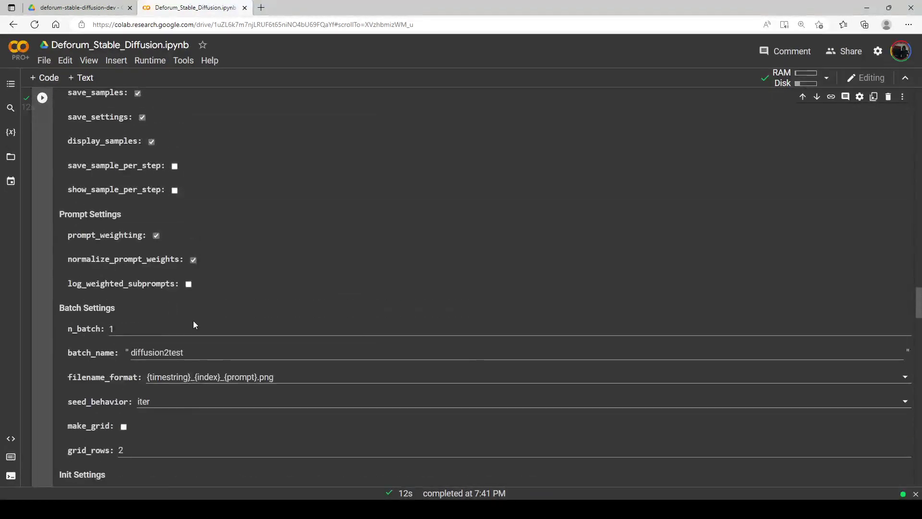
scroll(198, 321, up, 3)
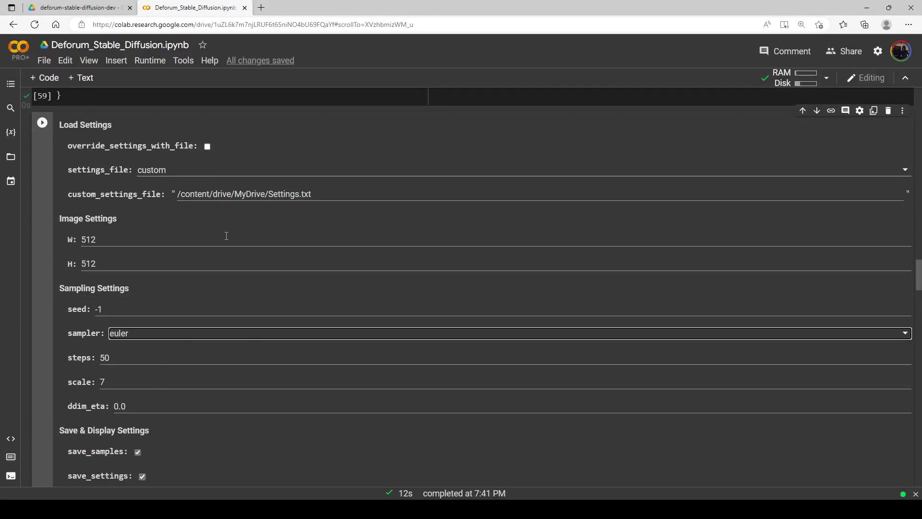
scroll(226, 235, up, 20)
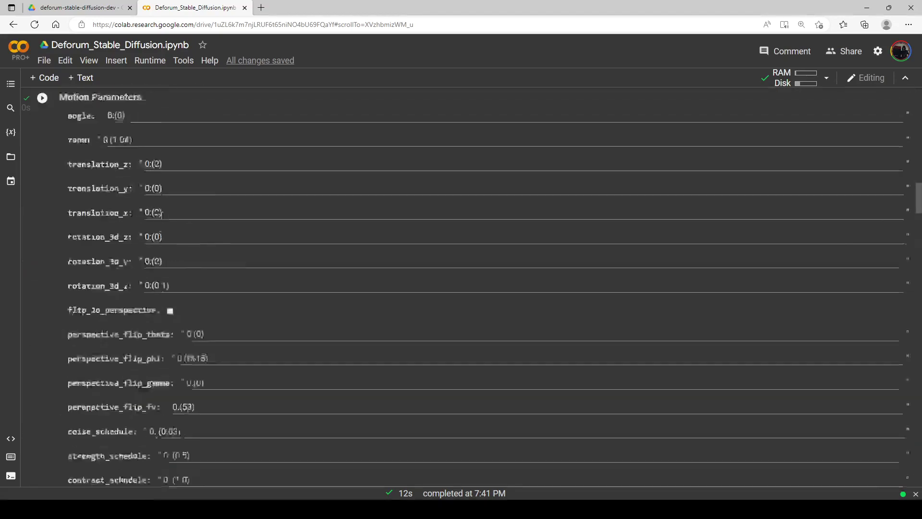
scroll(188, 275, up, 1)
scroll(188, 276, down, 1)
click(177, 285)
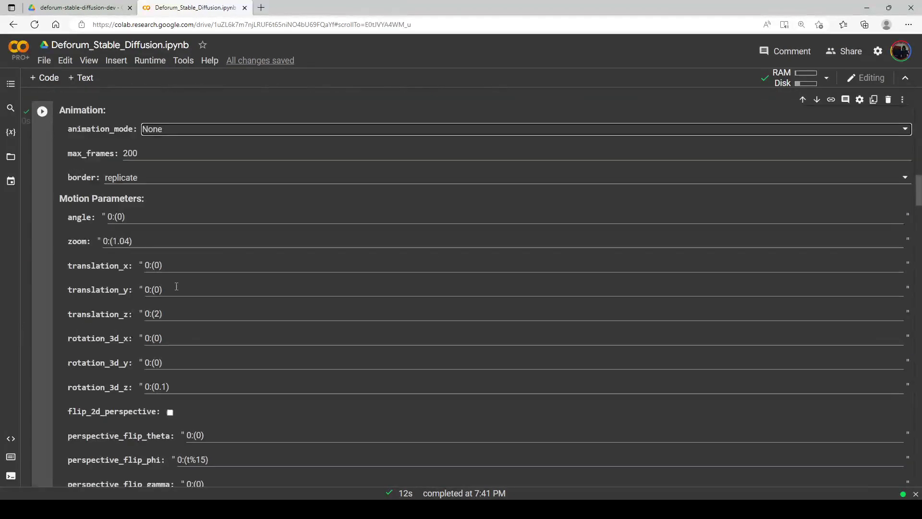
click(174, 159)
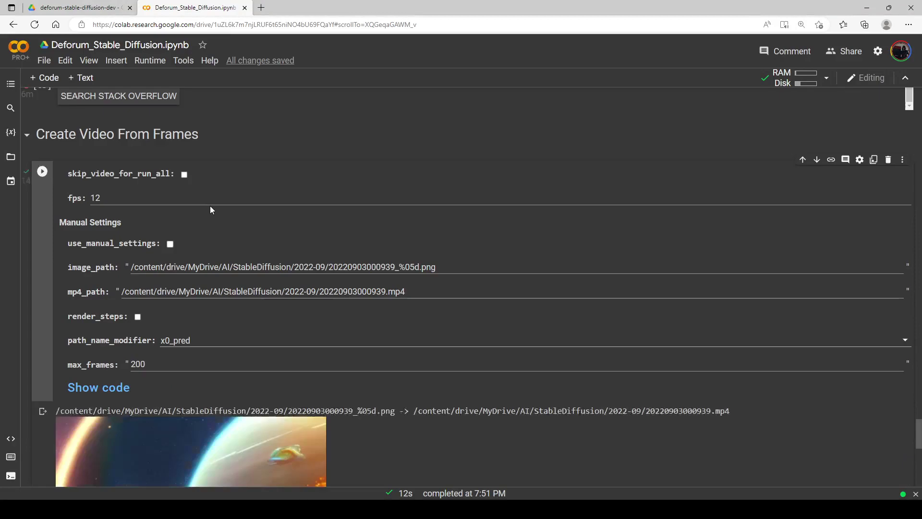
Examine the interrupted animation render's output and watch the video created from its frames
scroll(217, 205, up, 7)
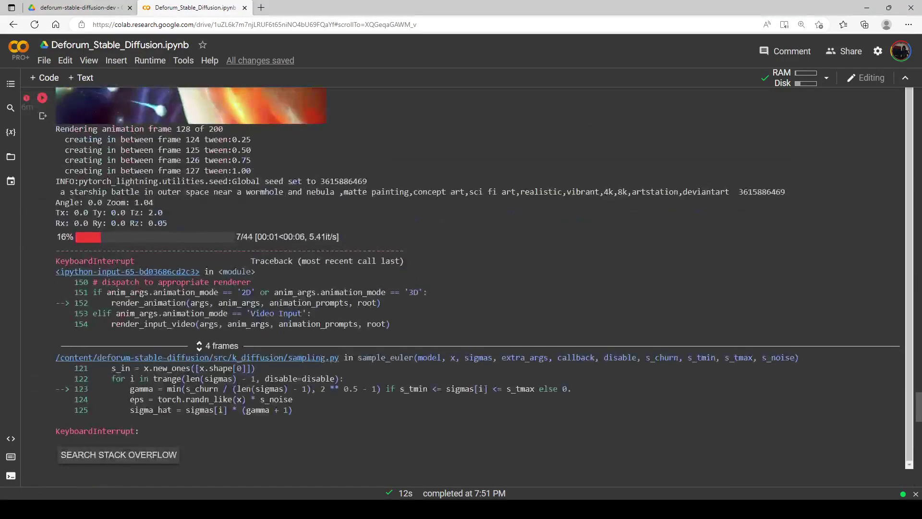
scroll(206, 158, down, 6)
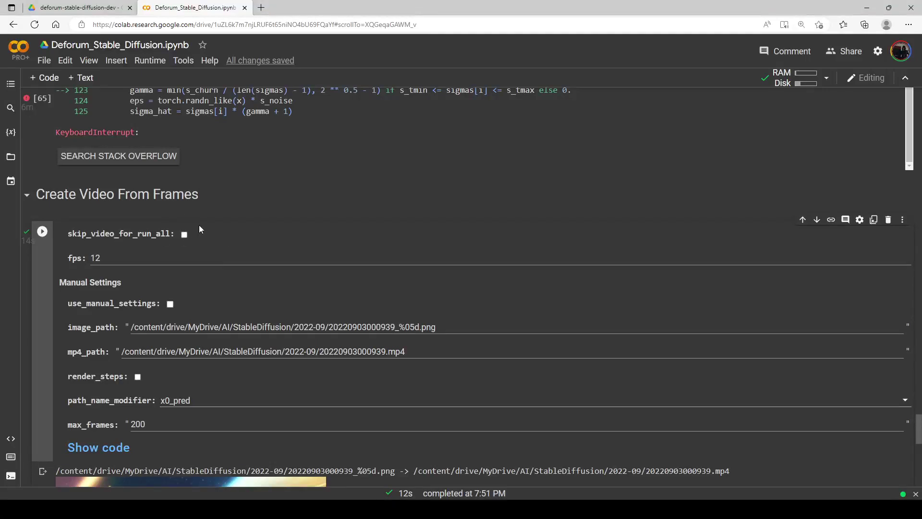
scroll(200, 228, down, 7)
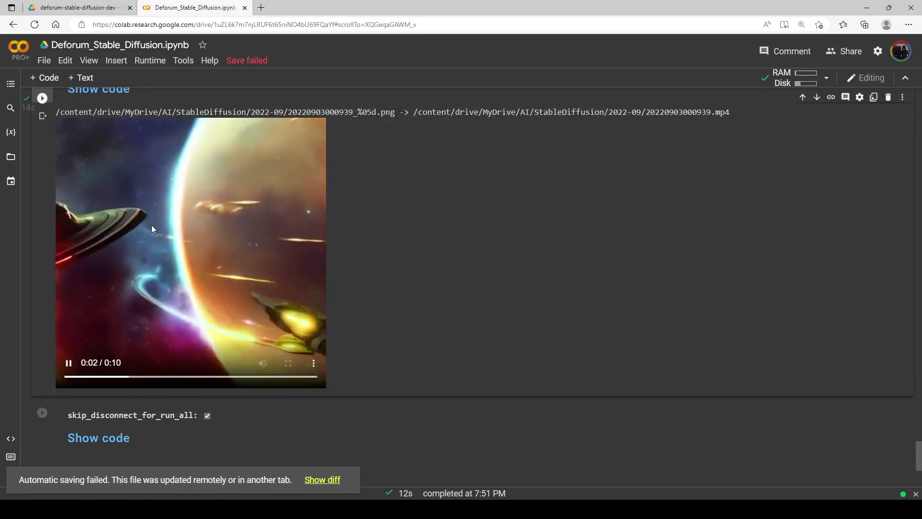
scroll(152, 225, up, 3)
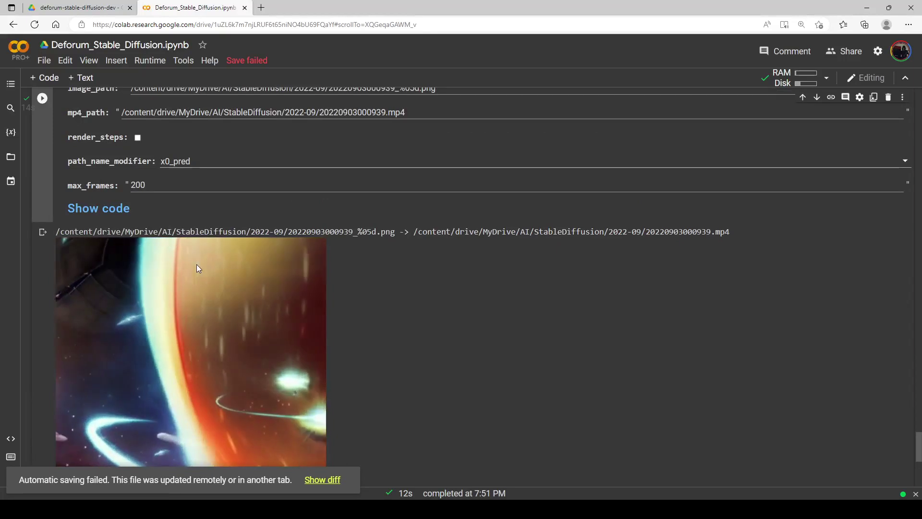
scroll(232, 297, down, 4)
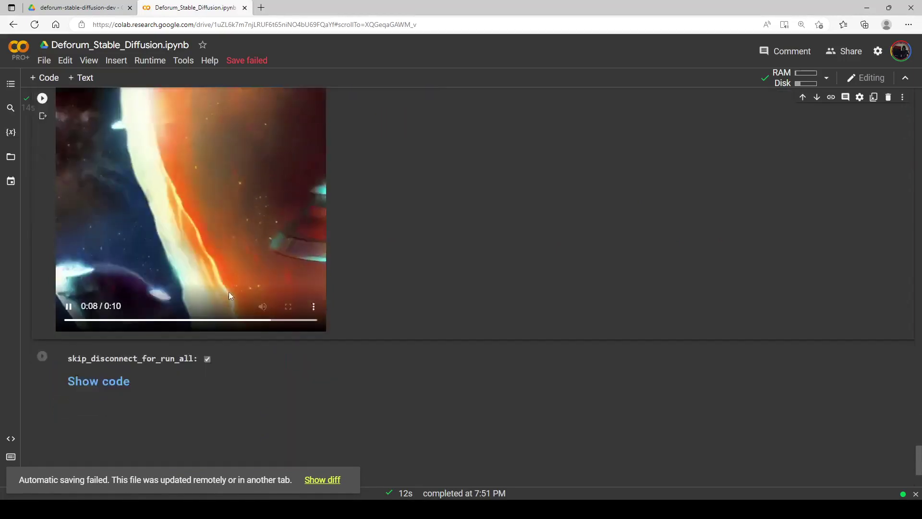
scroll(244, 240, up, 4)
scroll(243, 240, down, 3)
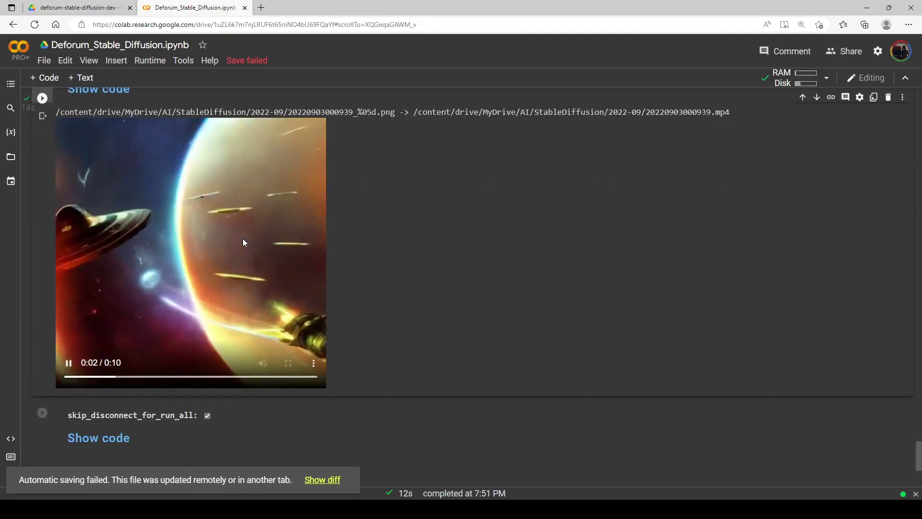
scroll(201, 238, up, 1)
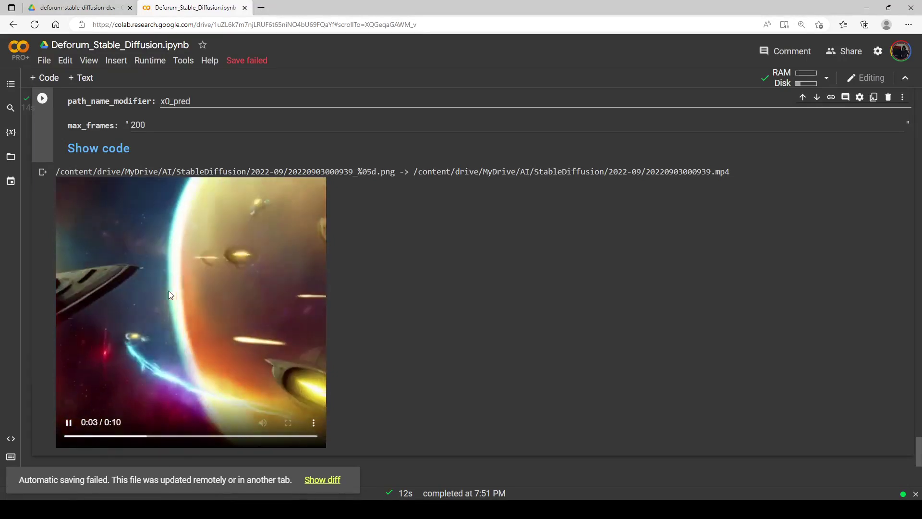
scroll(167, 290, up, 2)
Set the animation mode to 2D and max_frames to 100 in the Animation settings
scroll(167, 290, up, 20)
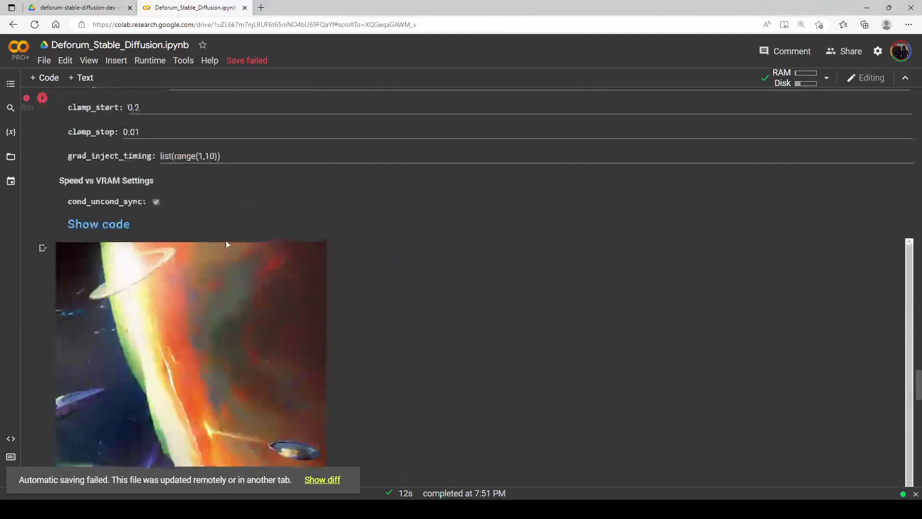
scroll(239, 244, up, 20)
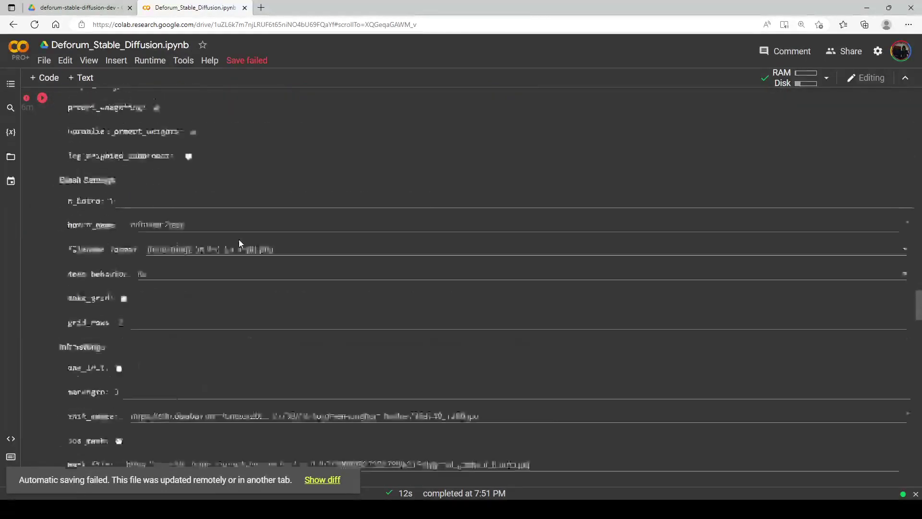
scroll(214, 228, up, 20)
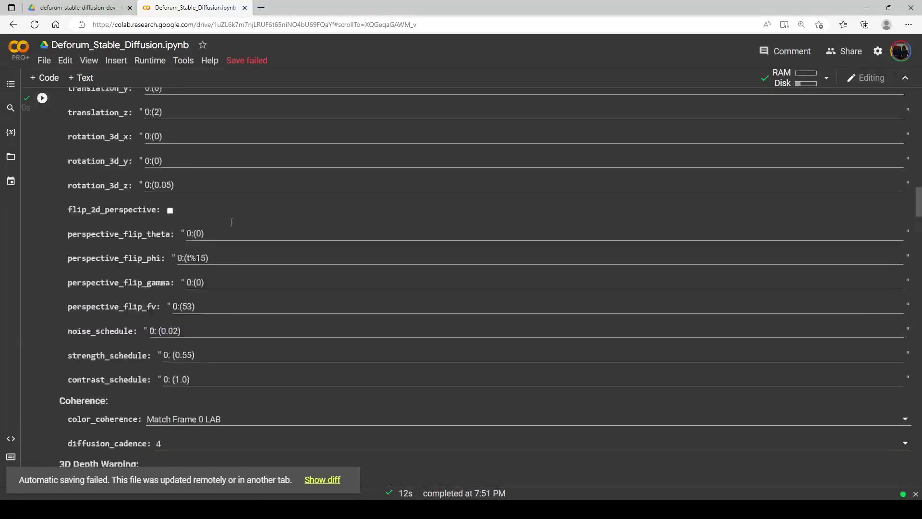
scroll(226, 223, up, 1)
click(222, 225)
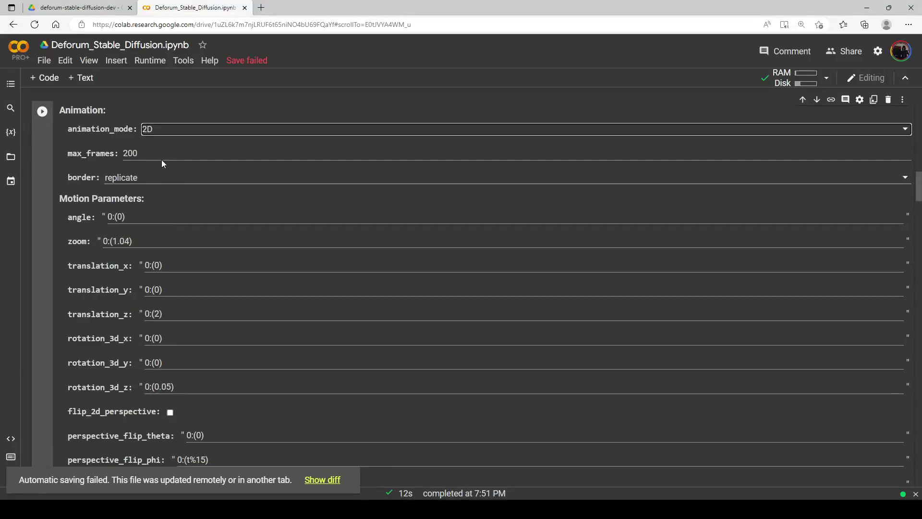
key(Up)
key(Tab)
text(100)
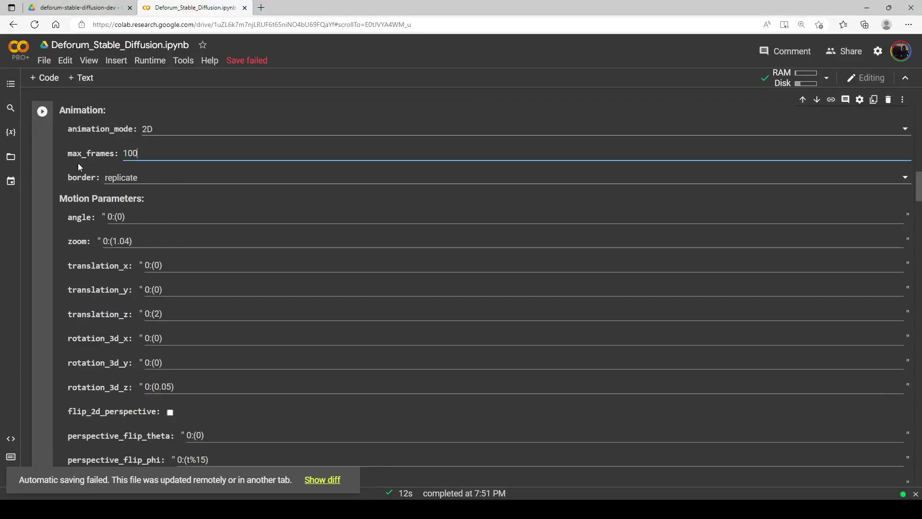
Set the motion parameters zoom to 0:(1.04) and translation_z to 0:(0)
click(129, 241)
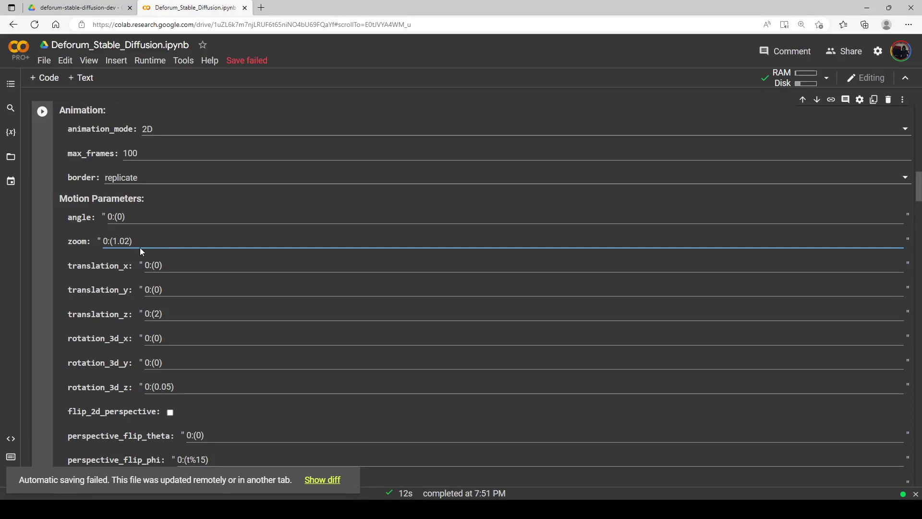
key(BackSpace)
click(159, 315)
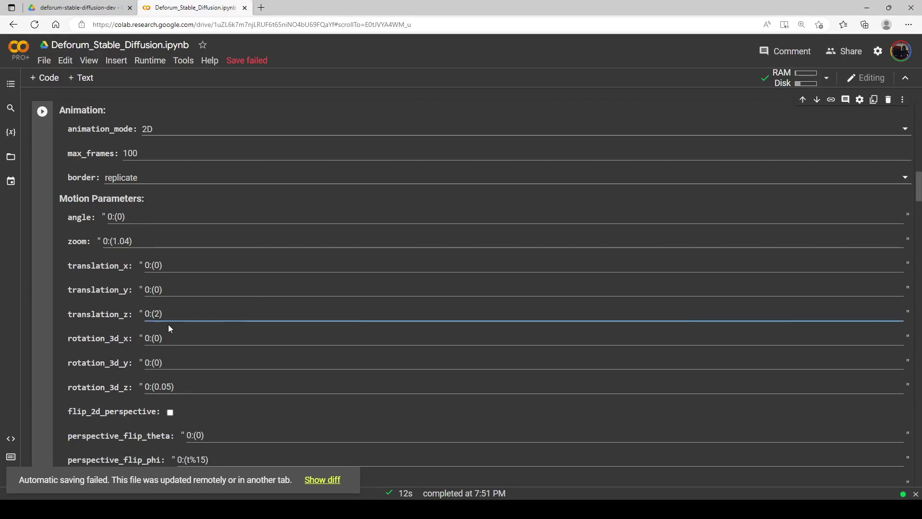
key(BackSpace)
text(0)
Run the updated animation settings cell and the generation cell to render the 2D animation frames
scroll(160, 326, down, 1)
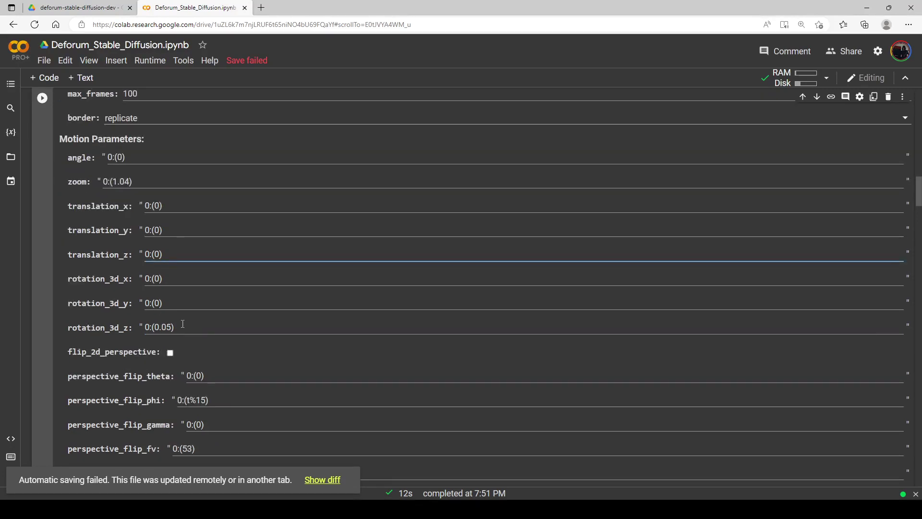
scroll(174, 326, down, 3)
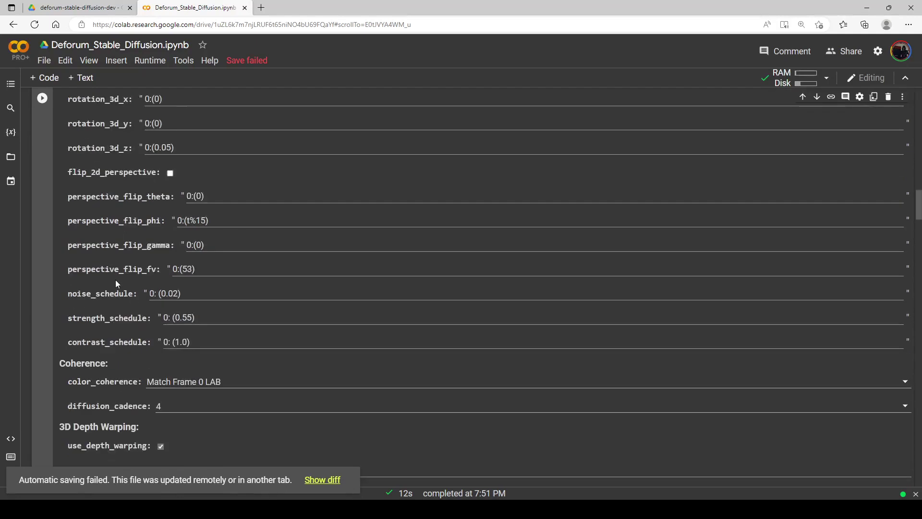
scroll(115, 280, up, 8)
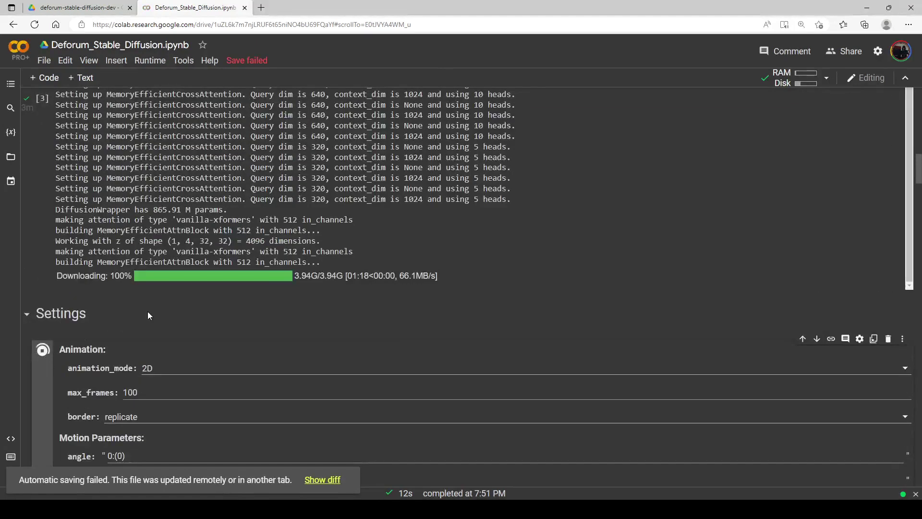
scroll(148, 313, down, 20)
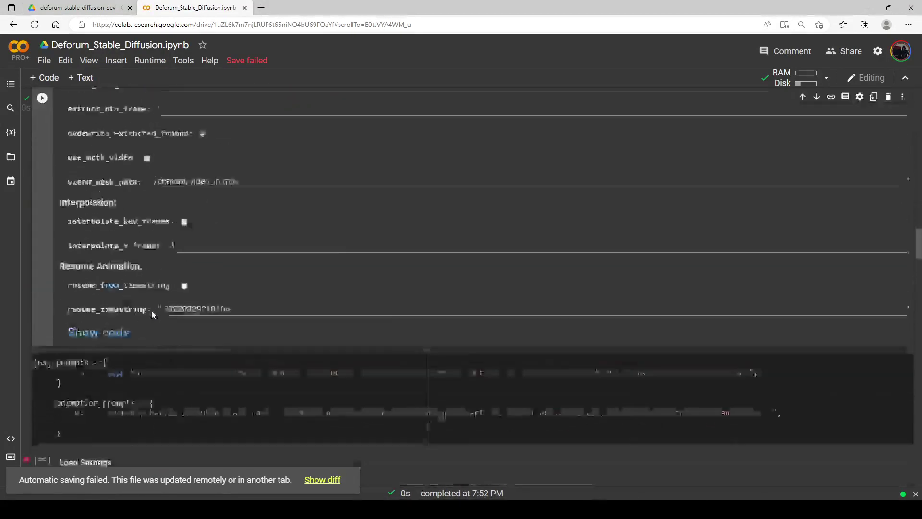
scroll(151, 310, down, 6)
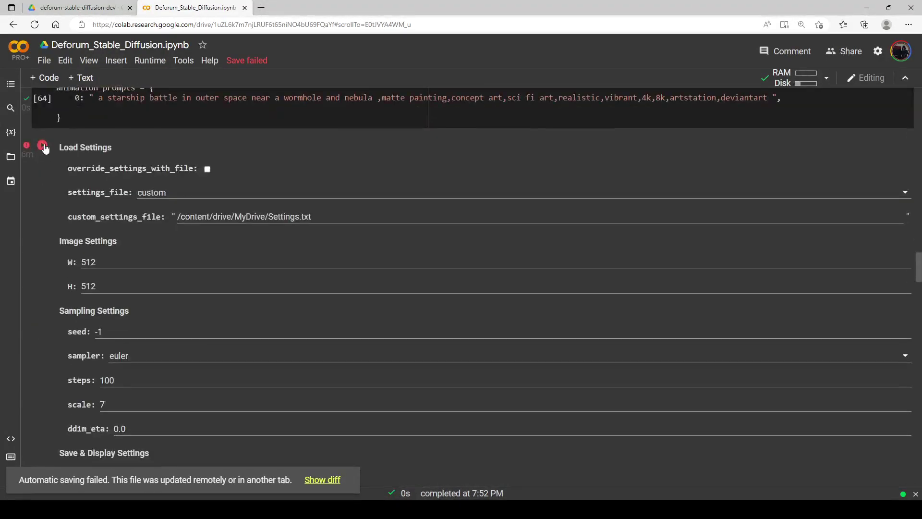
scroll(44, 149, down, 1)
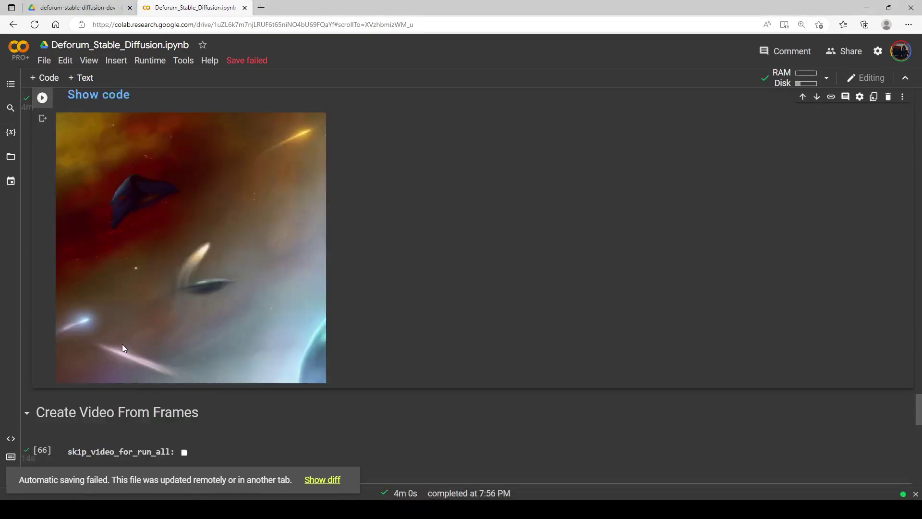
Run the Create Video From Frames cell to compile the rendered 2D animation frames into an MP4 video
scroll(122, 344, down, 2)
scroll(43, 331, down, 5)
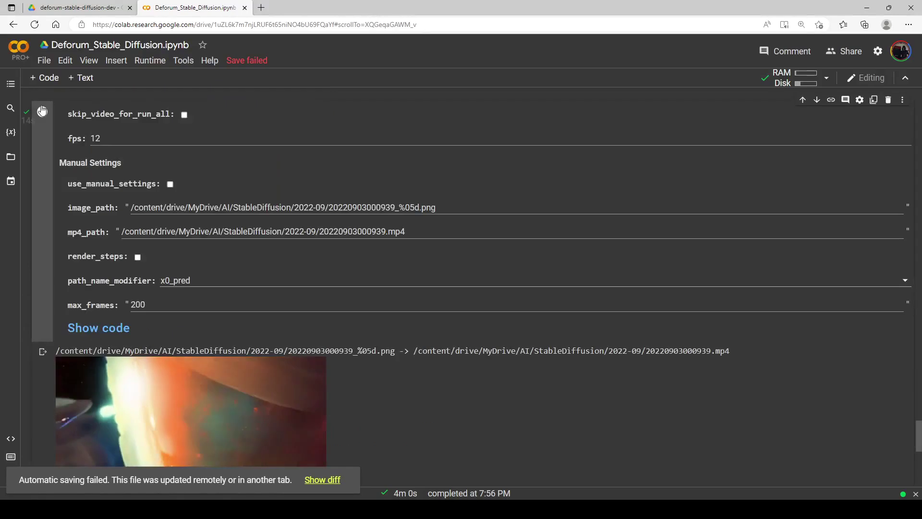
scroll(144, 288, down, 5)
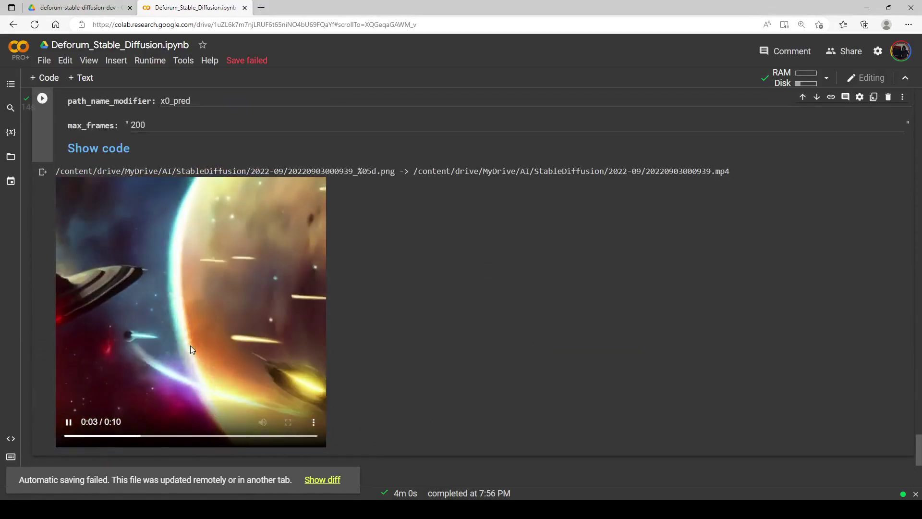
scroll(189, 327, up, 5)
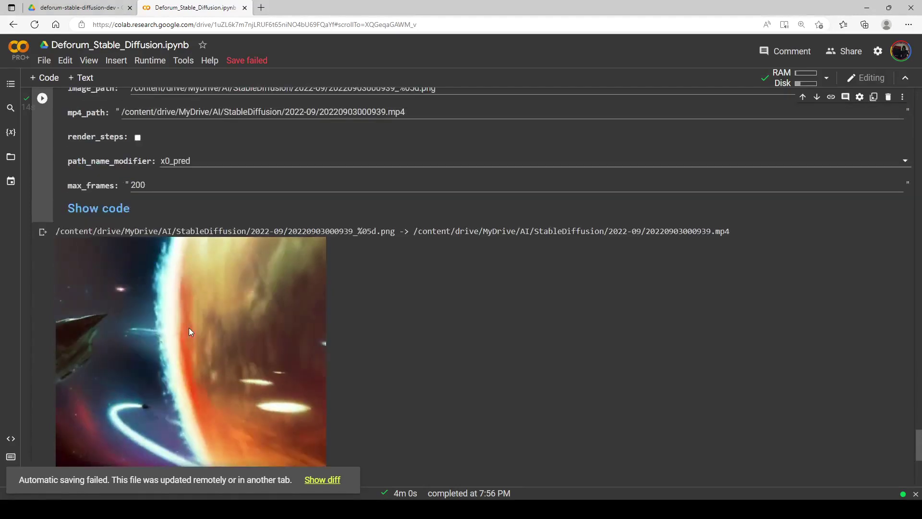
scroll(129, 291, up, 3)
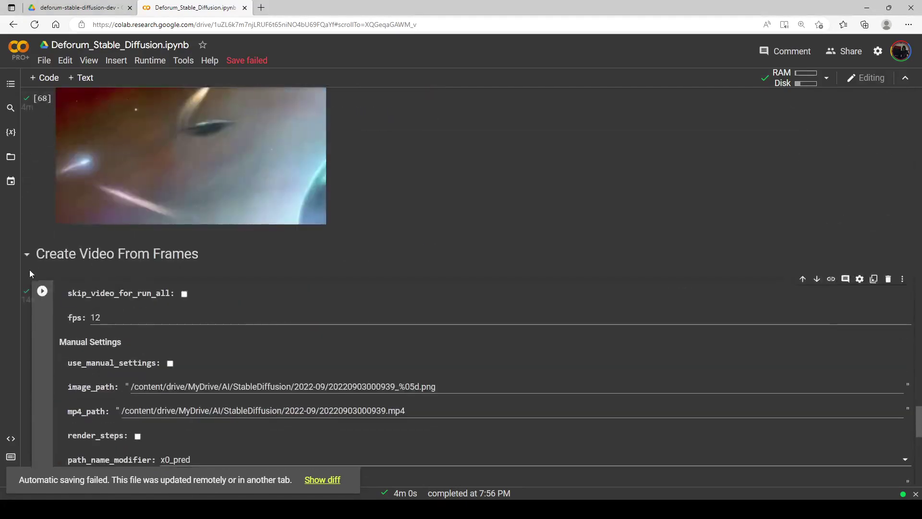
click(43, 291)
Play the newly created 2D animation video in the Create Video From Frames output
scroll(123, 266, down, 3)
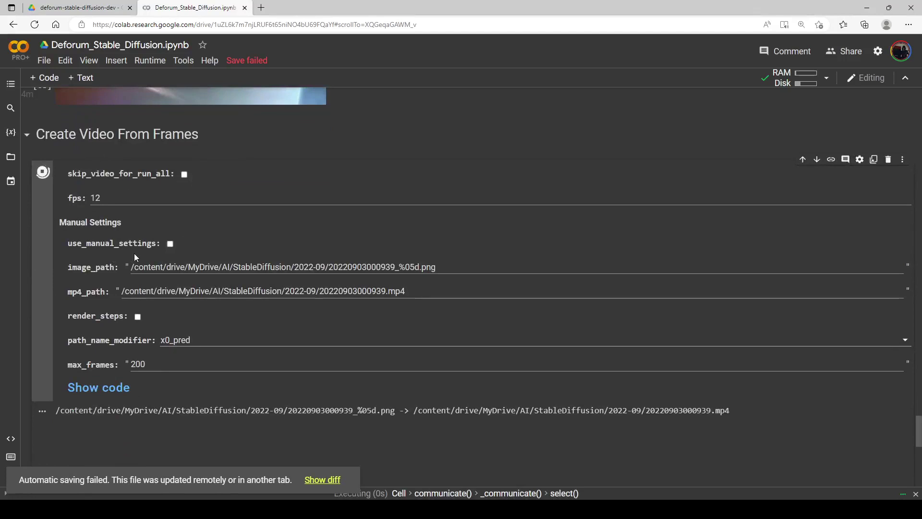
scroll(154, 258, down, 3)
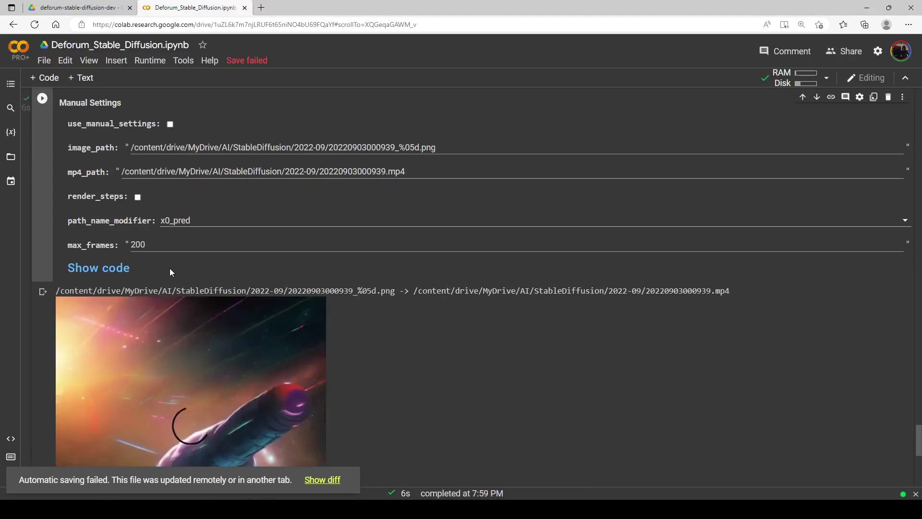
scroll(169, 272, down, 1)
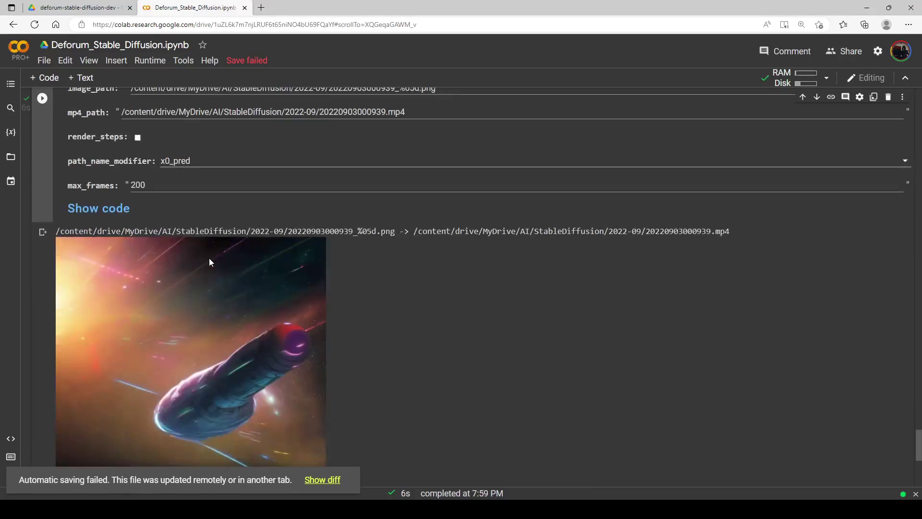
scroll(209, 262, down, 1)
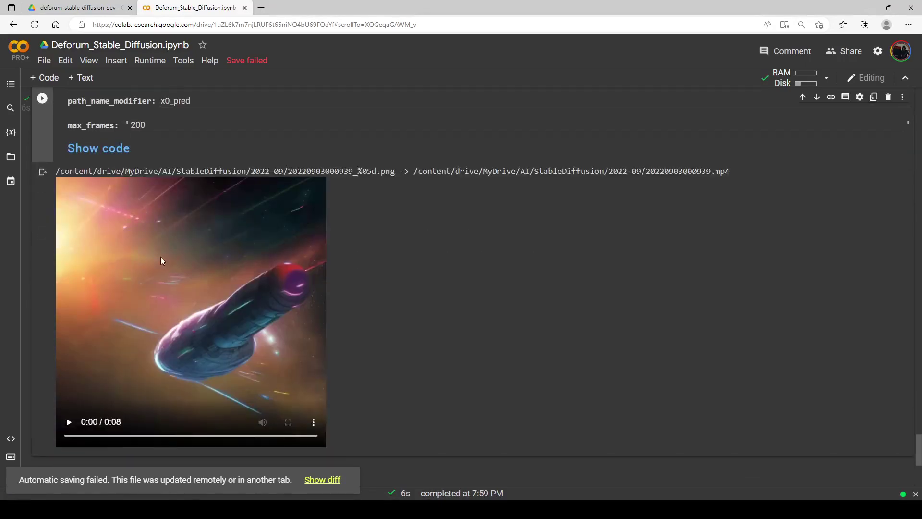
click(68, 423)
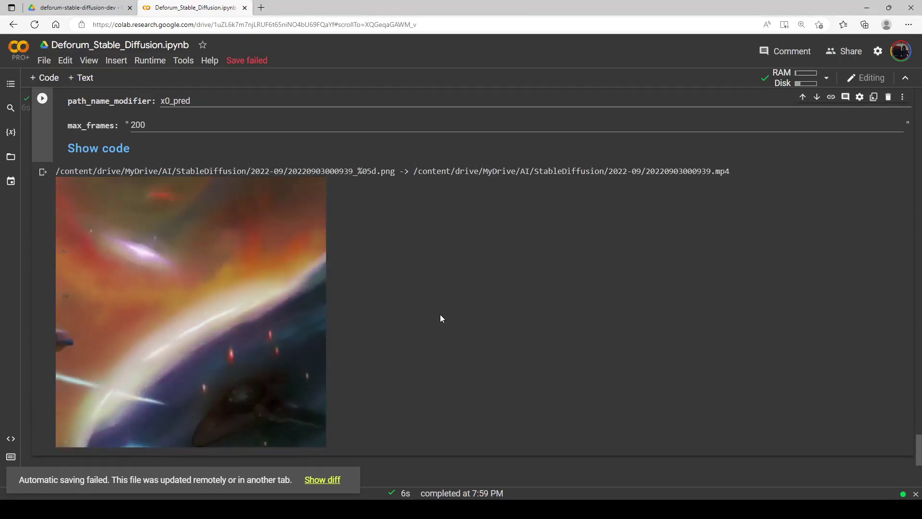
scroll(440, 315, down, 1)
scroll(441, 319, up, 1)
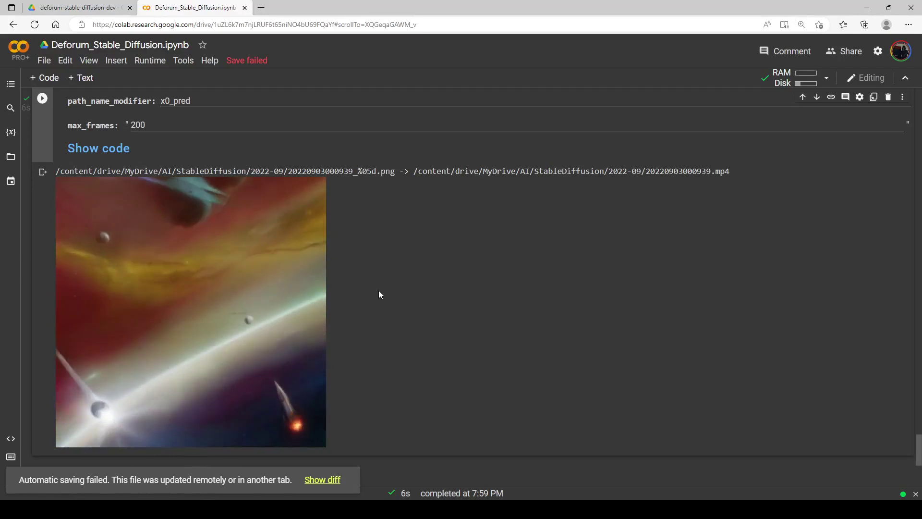
Review the mask, exposure/contrast, color match and CLIP/Aesthetics conditional settings of the generation cell
scroll(240, 266, up, 15)
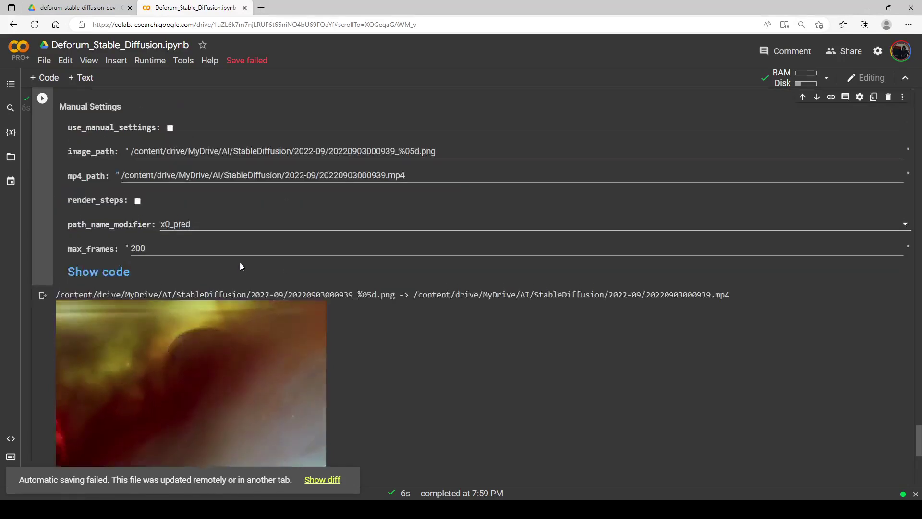
scroll(231, 264, up, 5)
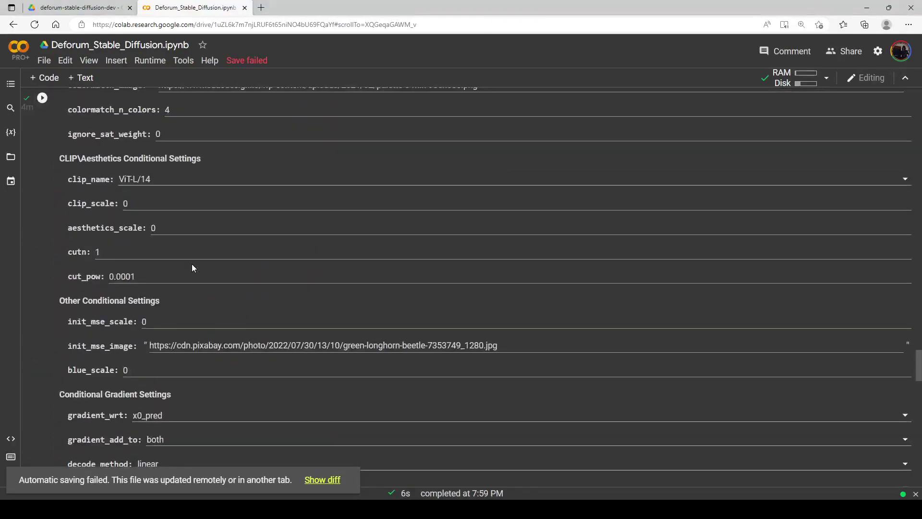
scroll(192, 268, up, 6)
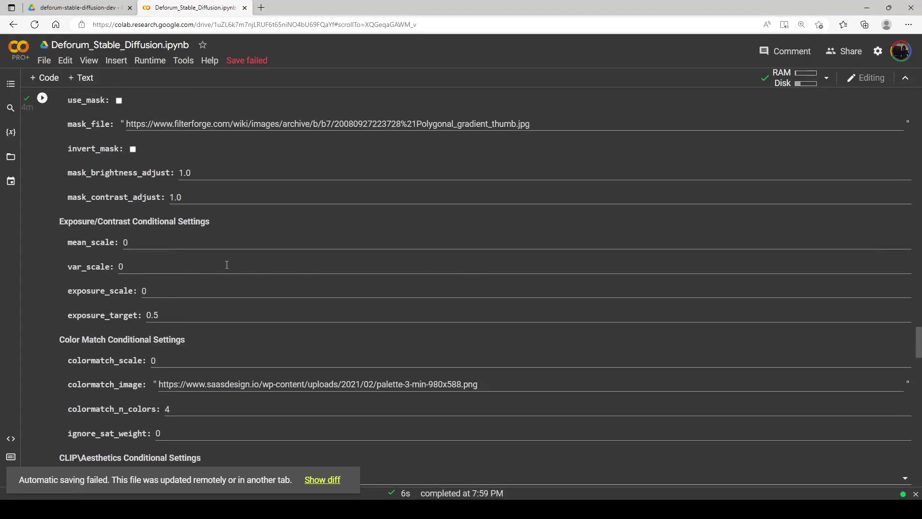
scroll(235, 265, down, 5)
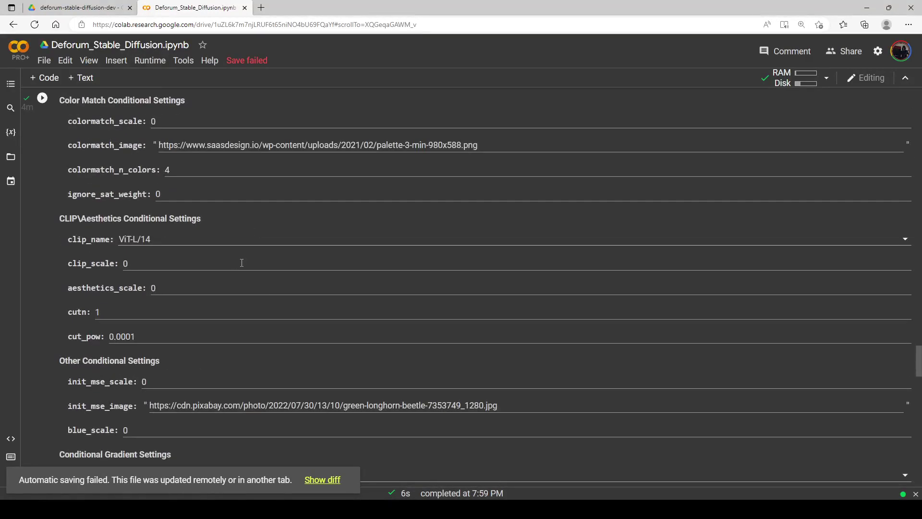
scroll(245, 269, down, 20)
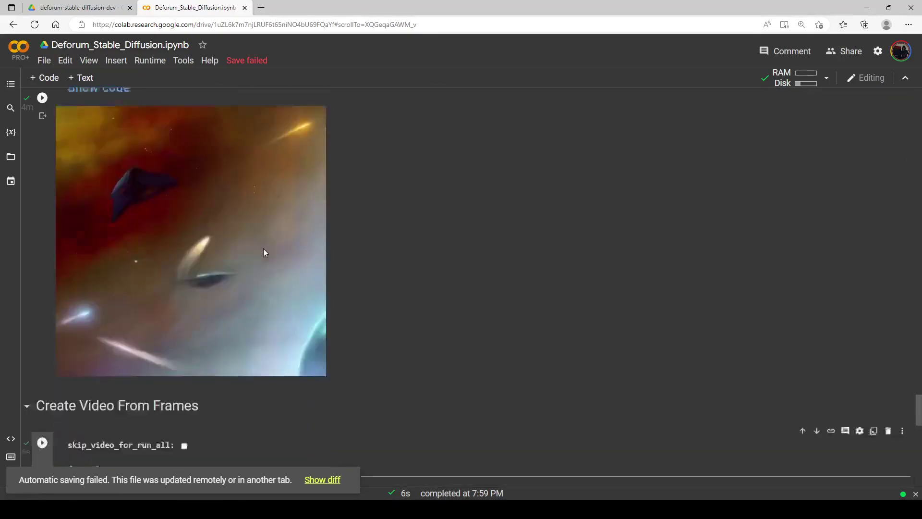
Examine the looping 2D animation video together with the video creation settings above it
scroll(368, 200, down, 6)
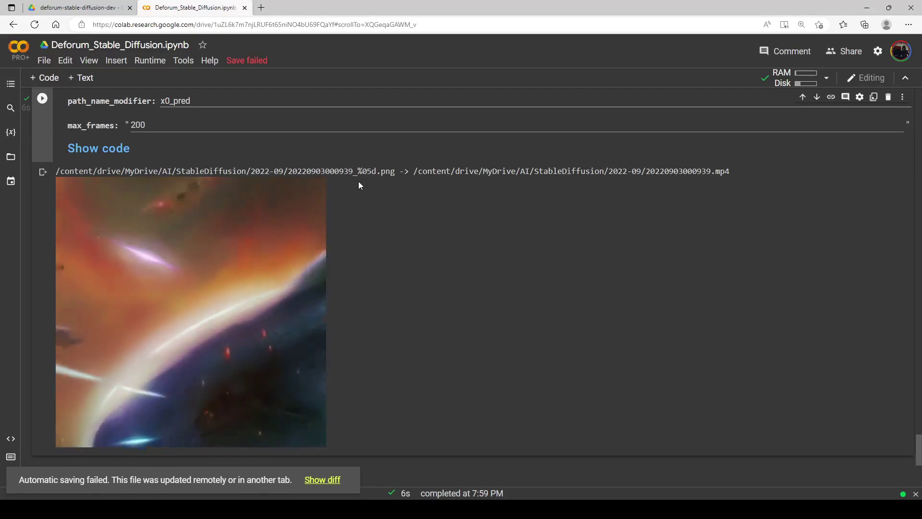
scroll(351, 176, up, 3)
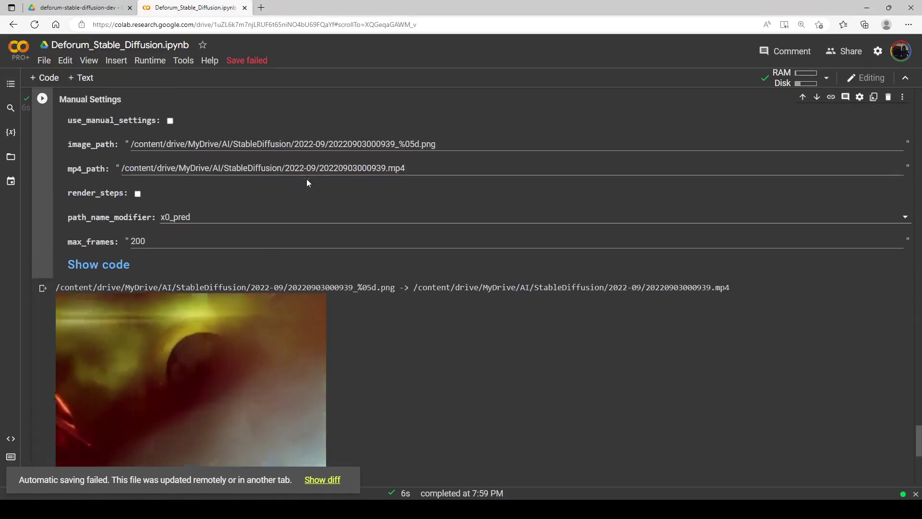
scroll(312, 197, down, 3)
scroll(317, 250, down, 1)
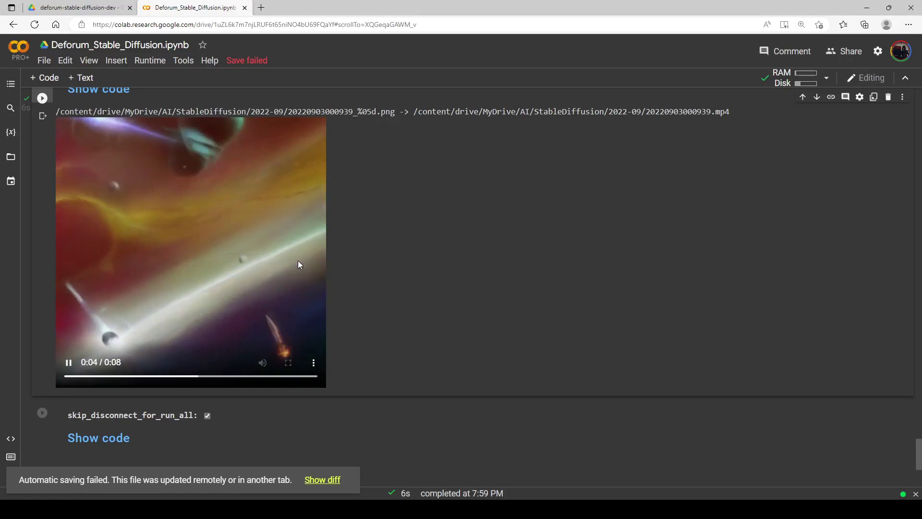
scroll(332, 283, up, 3)
scroll(332, 278, down, 3)
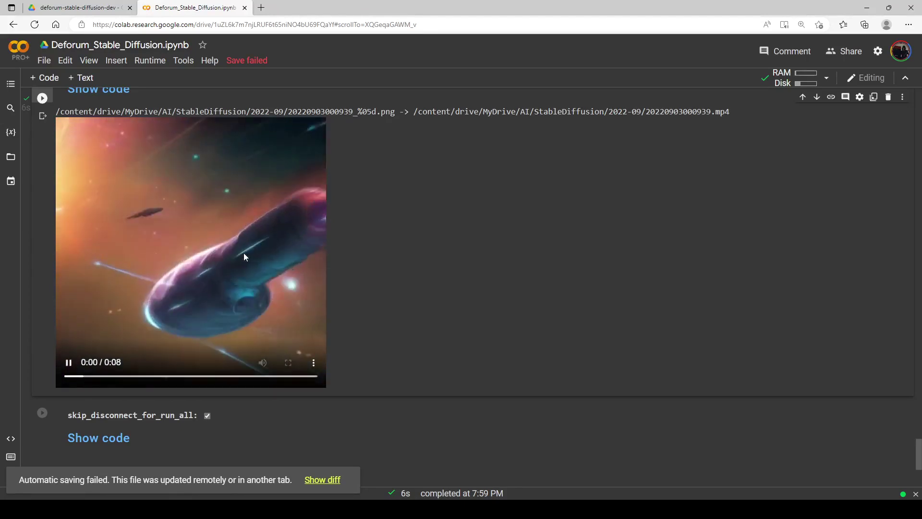
scroll(283, 238, up, 1)
scroll(283, 238, up, 5)
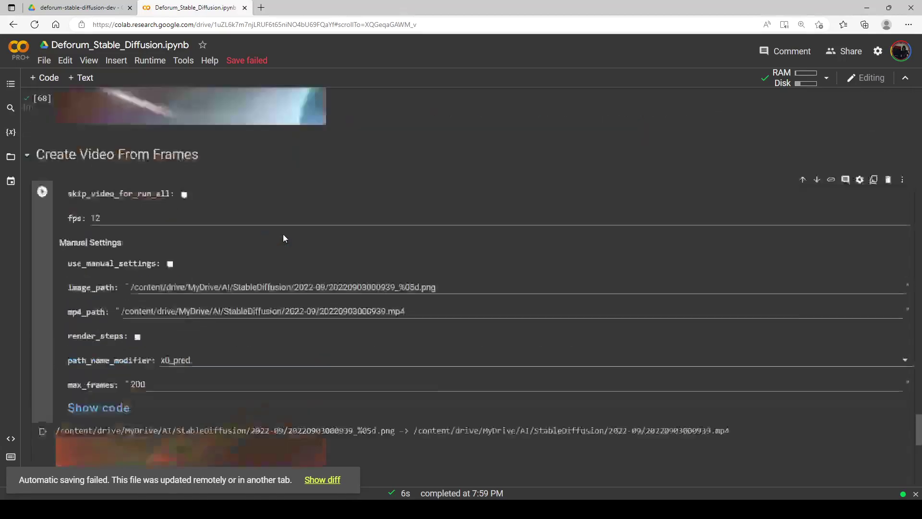
scroll(283, 238, down, 6)
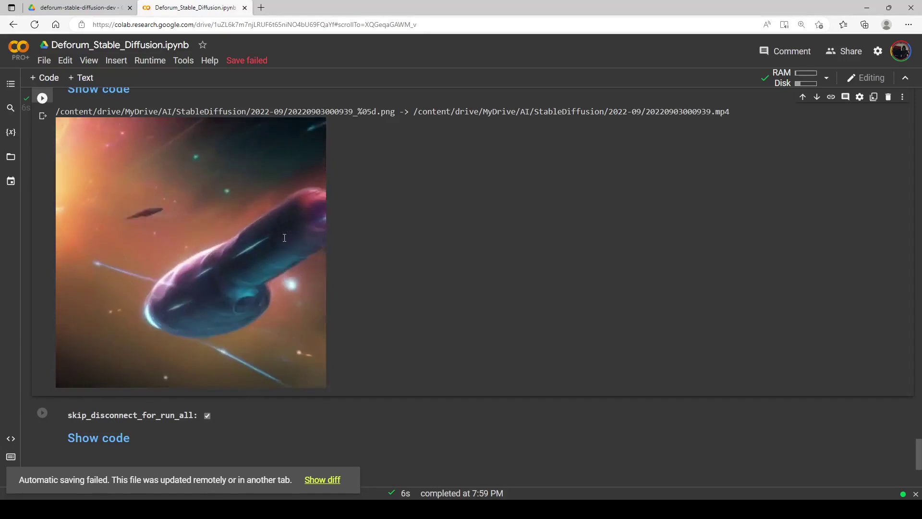
scroll(232, 236, up, 1)
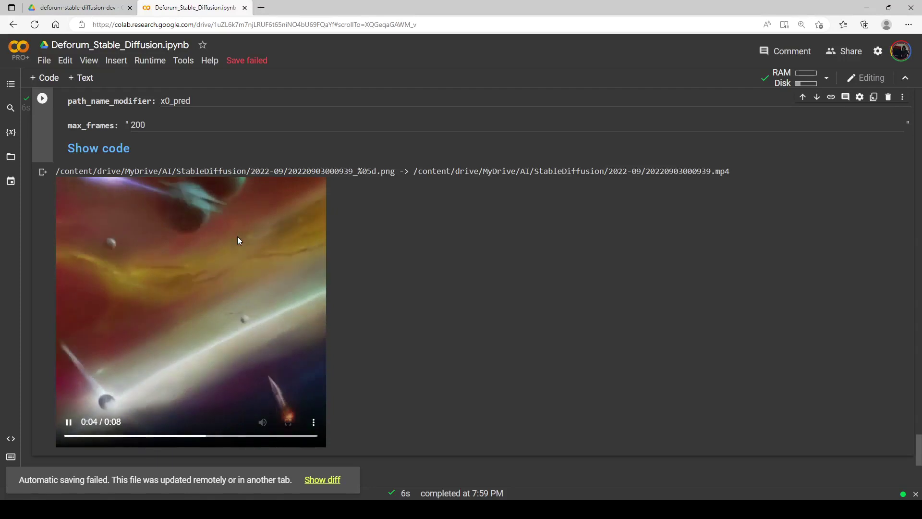
scroll(238, 237, up, 2)
scroll(238, 237, down, 3)
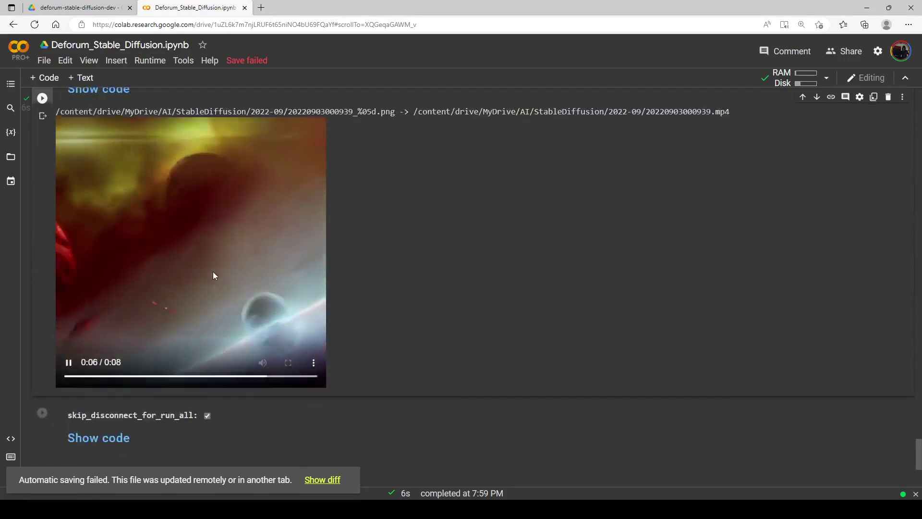